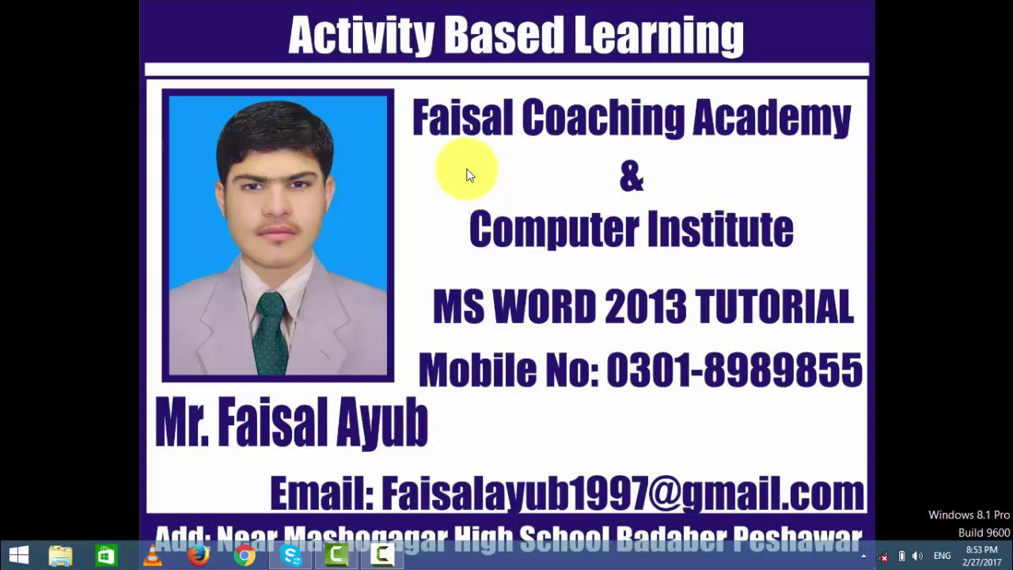
# Refresh the desktop three times from its right-click menu.
pyautogui.rightClick(467, 168)
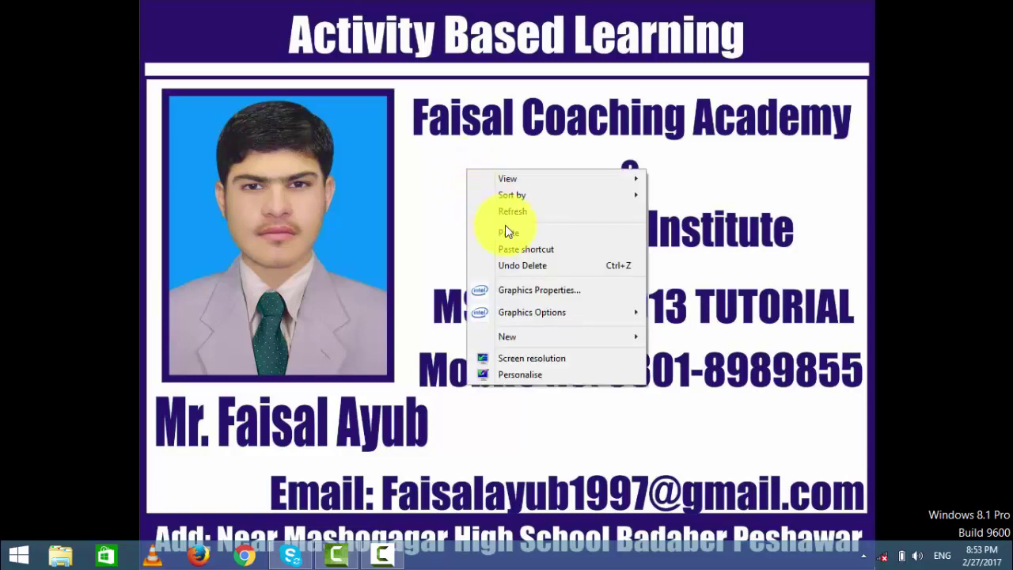
pyautogui.click(495, 207)
pyautogui.rightClick(459, 199)
pyautogui.click(489, 247)
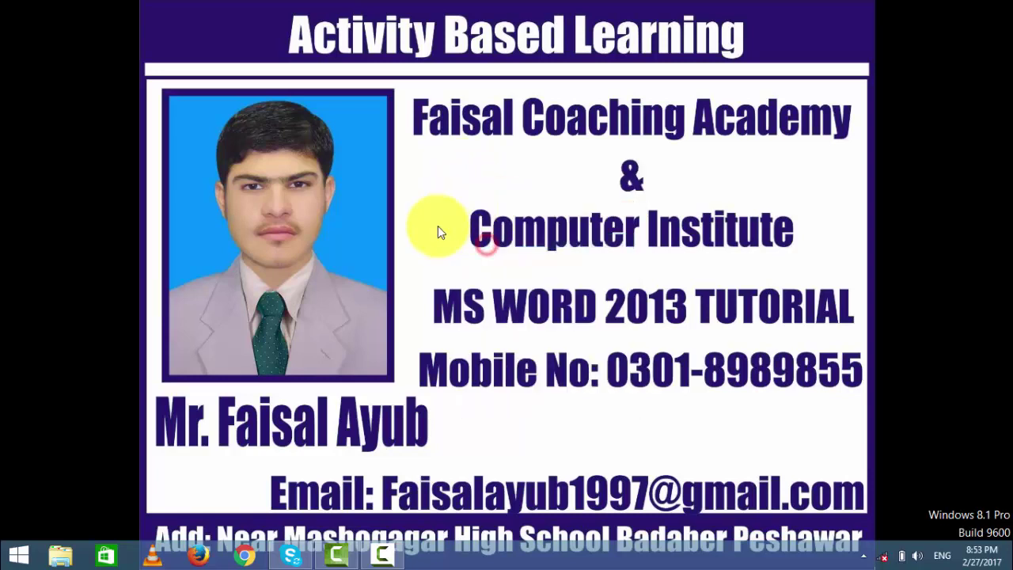
pyautogui.rightClick(438, 225)
pyautogui.click(467, 268)
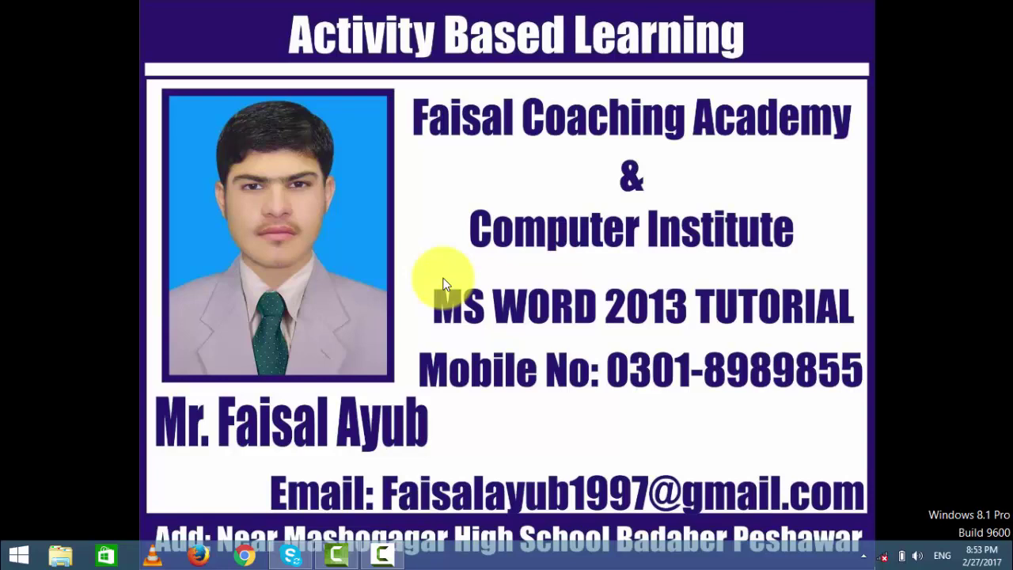
# Launch Word with the winword Run command and start a new blank document.
pyautogui.press('super+r')
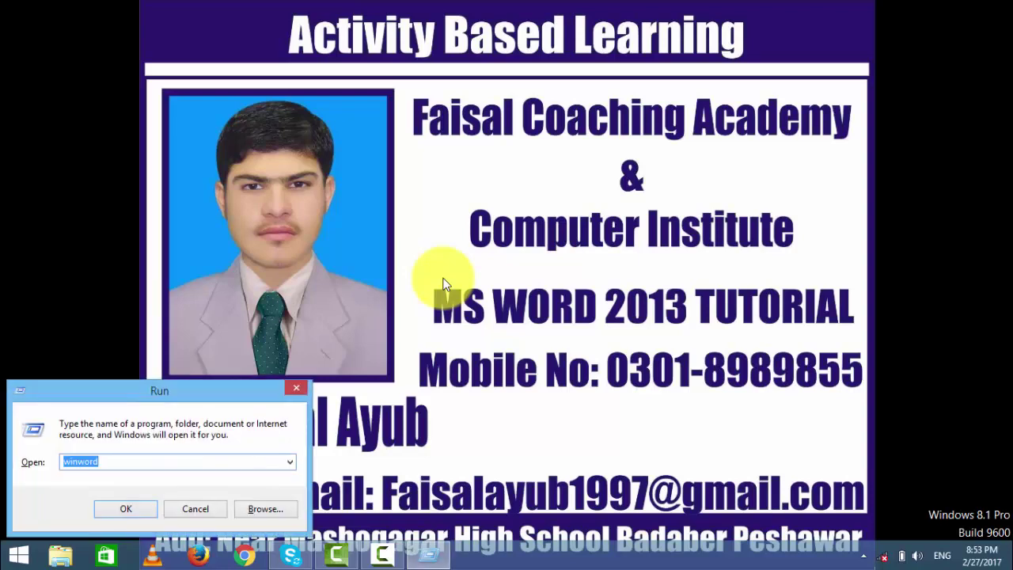
pyautogui.press('Return')
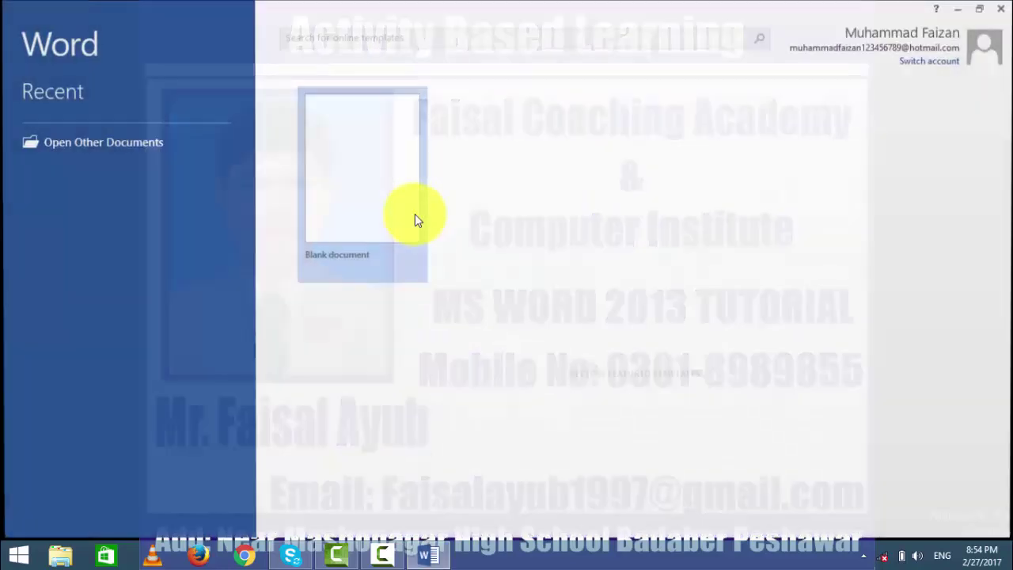
pyautogui.click(369, 182)
pyautogui.click(319, 206)
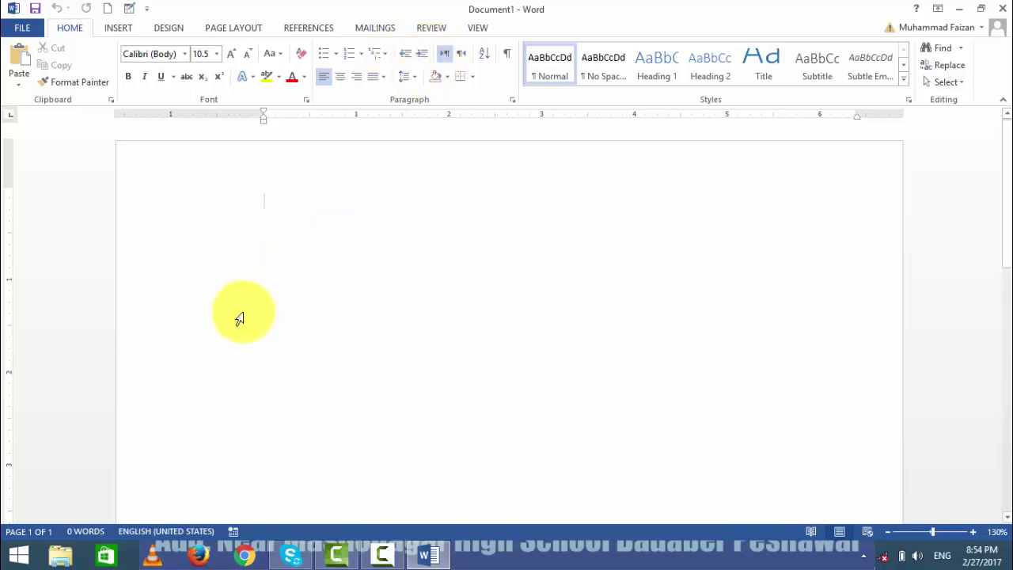
# Generate sample text with =rand(3) and drag the left margin outward to widen lines.
pyautogui.write('=rand')
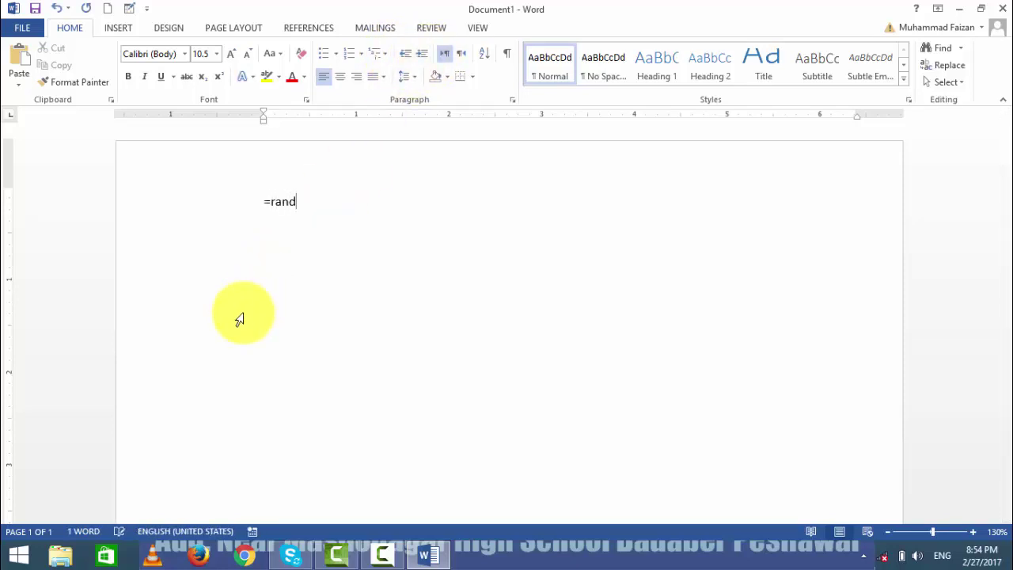
pyautogui.write('(3)')
pyautogui.press('Return')
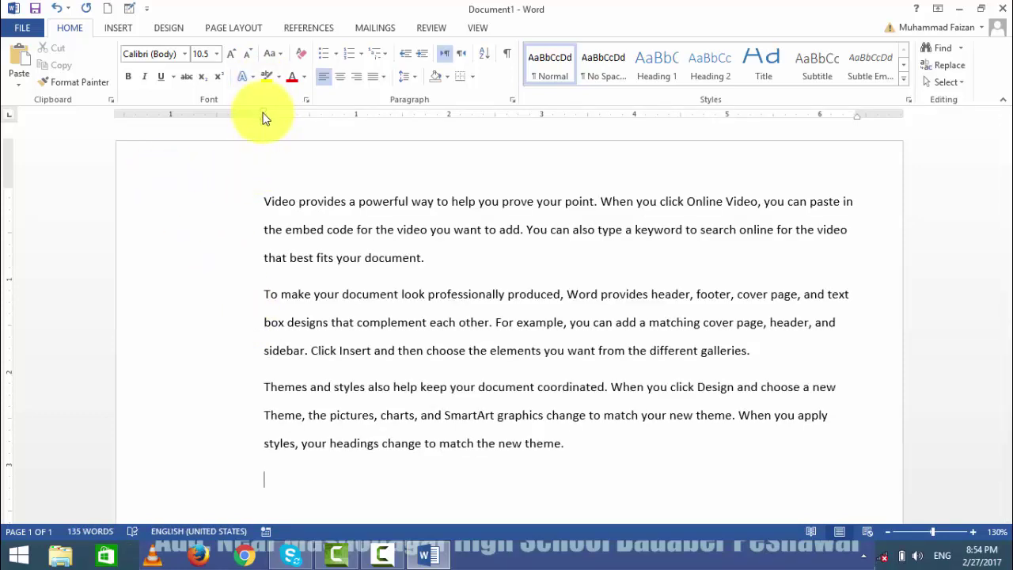
pyautogui.moveTo(264, 114); pyautogui.dragTo(218, 114)
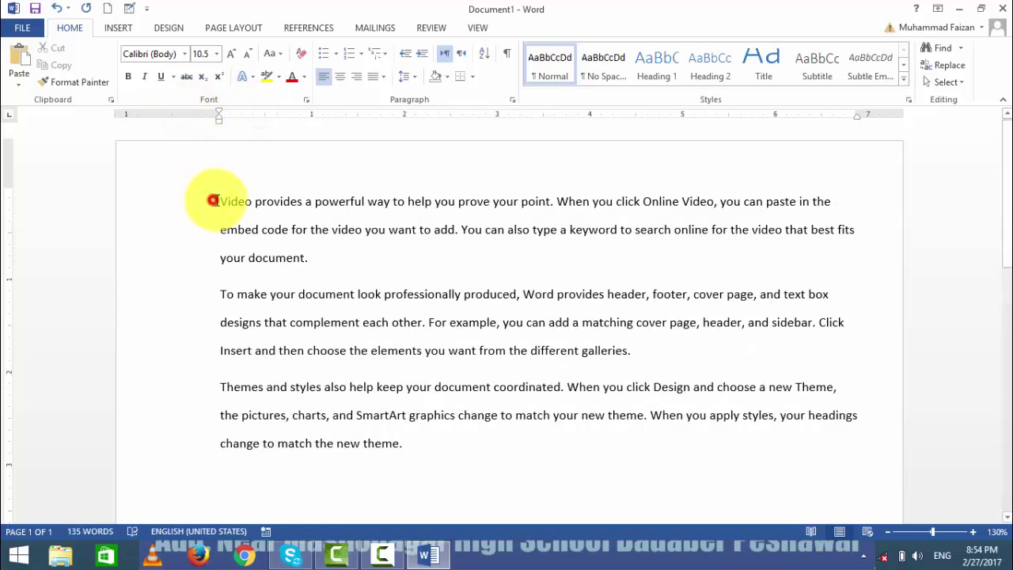
# Select all three sample paragraphs, starting before 'Video'.
pyautogui.moveTo(212, 200); pyautogui.dragTo(701, 443)
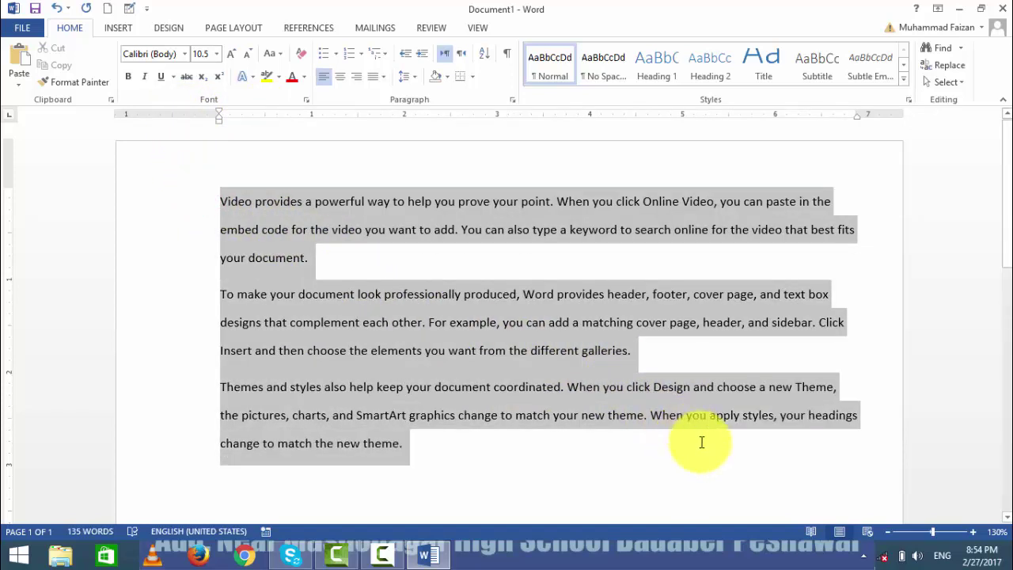
pyautogui.click(484, 323)
pyautogui.click(214, 197)
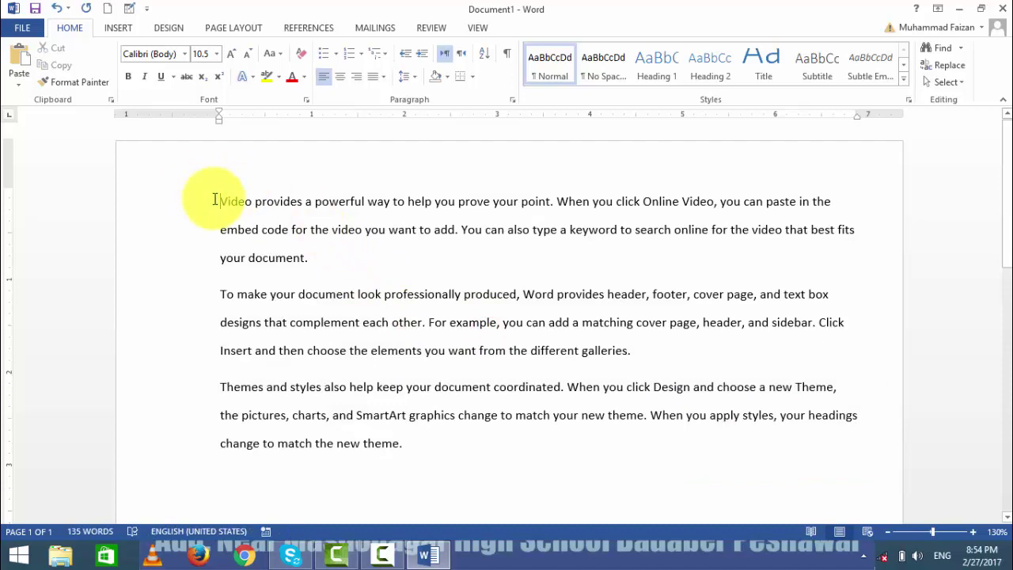
pyautogui.moveTo(212, 200); pyautogui.dragTo(355, 449)
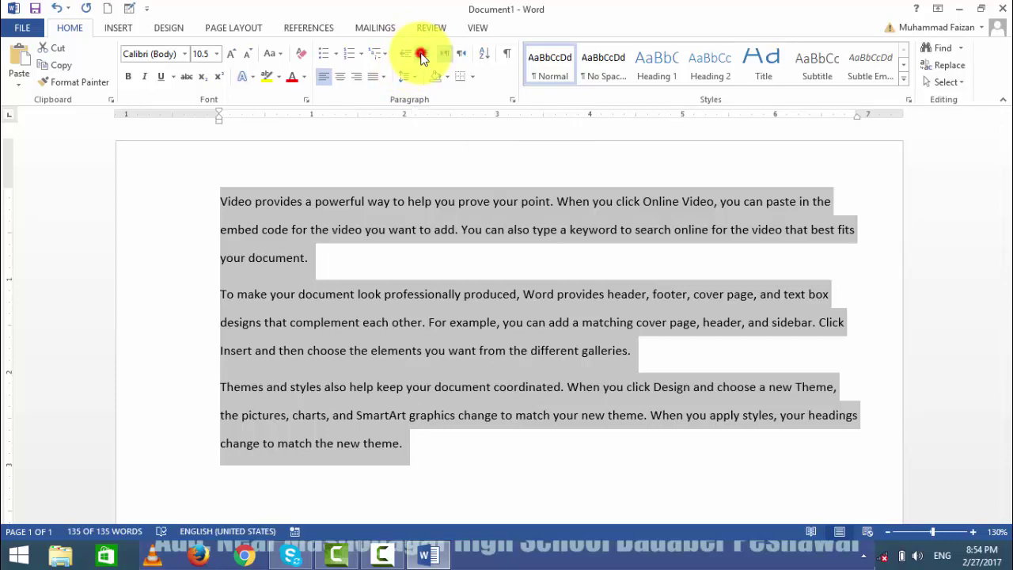
pyautogui.click(423, 58)
pyautogui.click(424, 58)
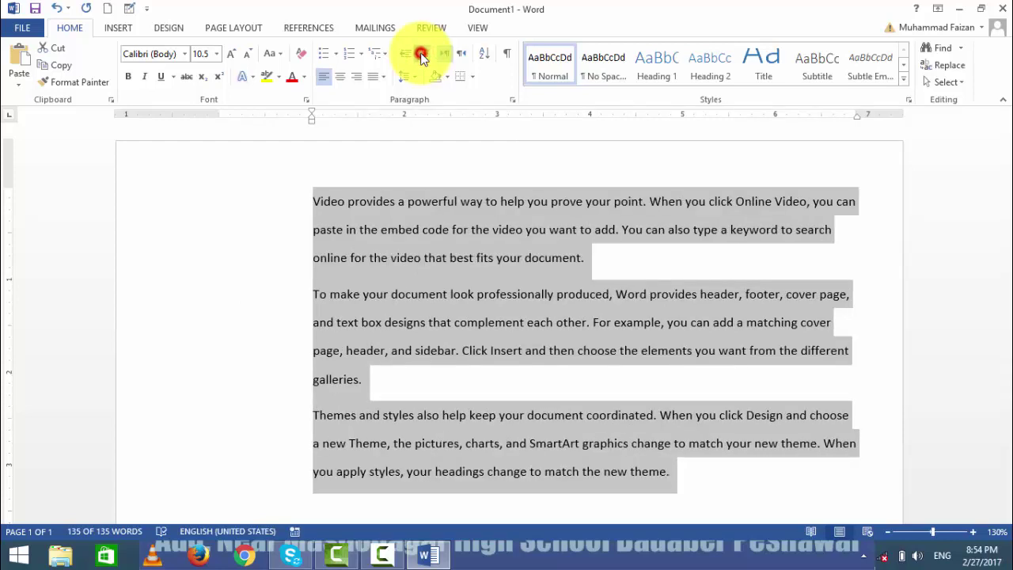
pyautogui.click(423, 57)
pyautogui.click(422, 56)
pyautogui.click(423, 57)
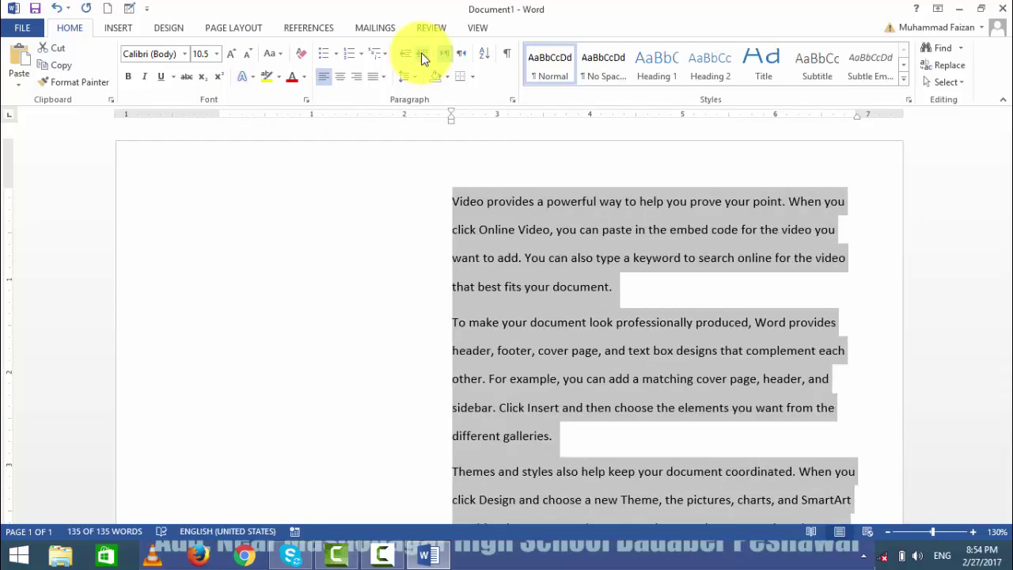
pyautogui.click(408, 56)
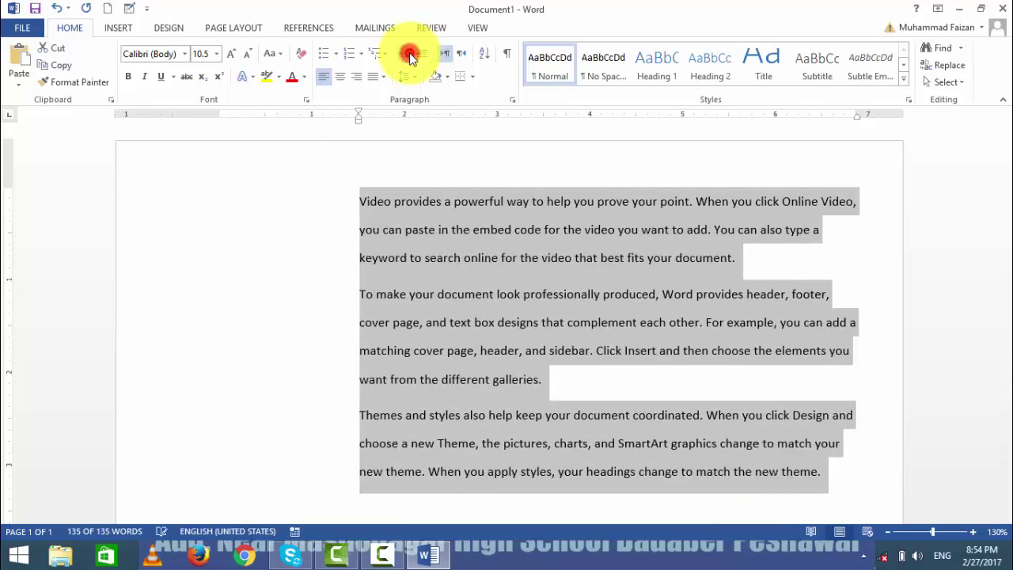
pyautogui.click(410, 56)
pyautogui.click(409, 55)
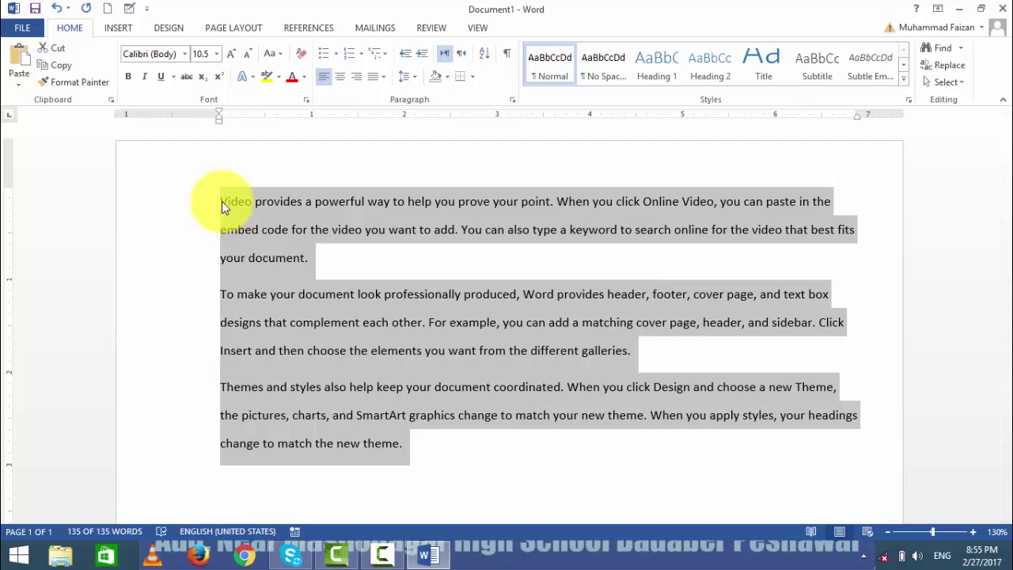
# Set right-to-left direction, delete the English text, and type an Urdu sentence with the writer's name.
pyautogui.click(463, 54)
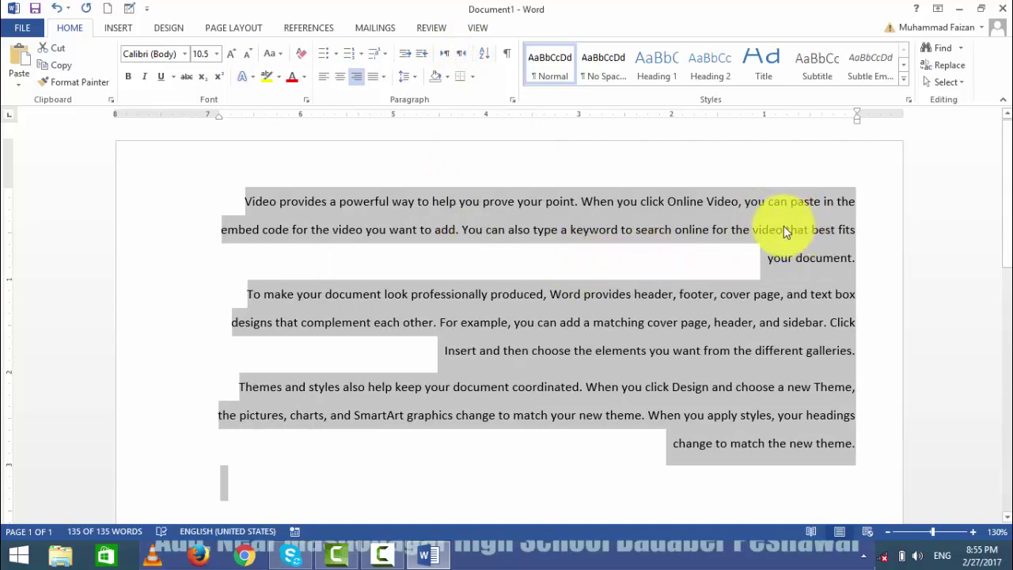
pyautogui.press('Delete')
pyautogui.hotkey('alt', 'shift')
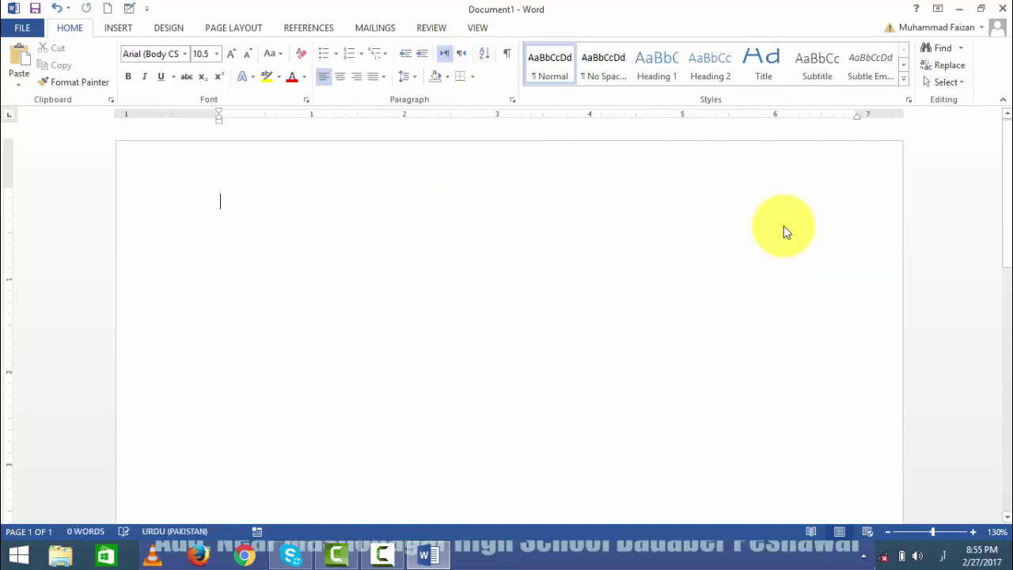
pyautogui.write('میر')
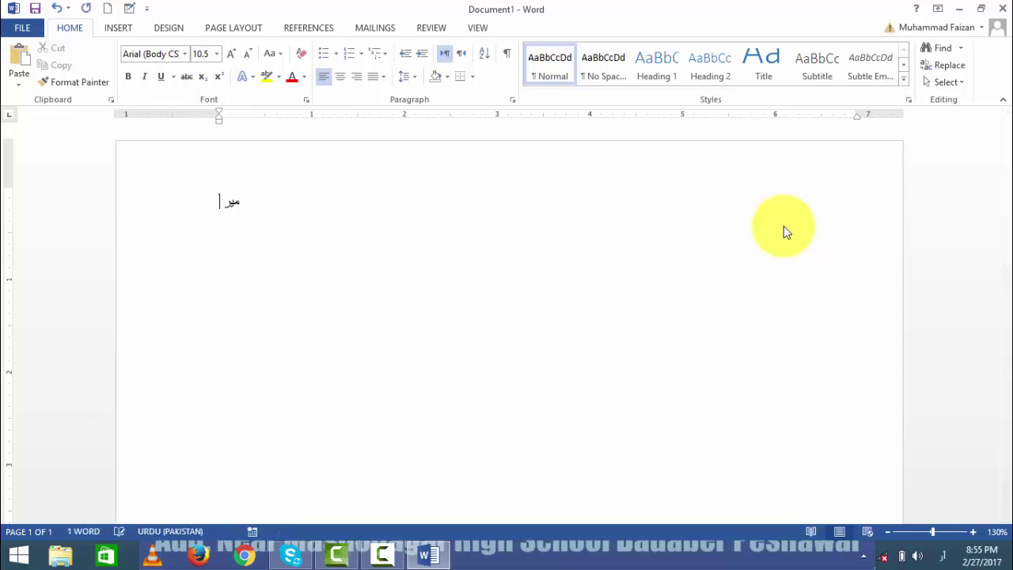
pyautogui.write('ا نام')
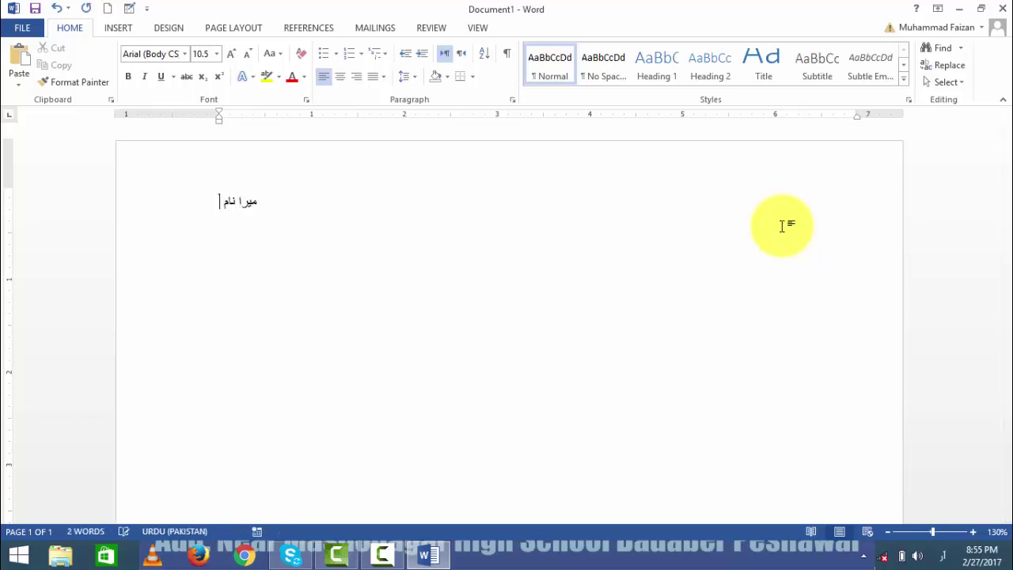
pyautogui.write(' فیضال خ')
pyautogui.write('ان ہے۔')
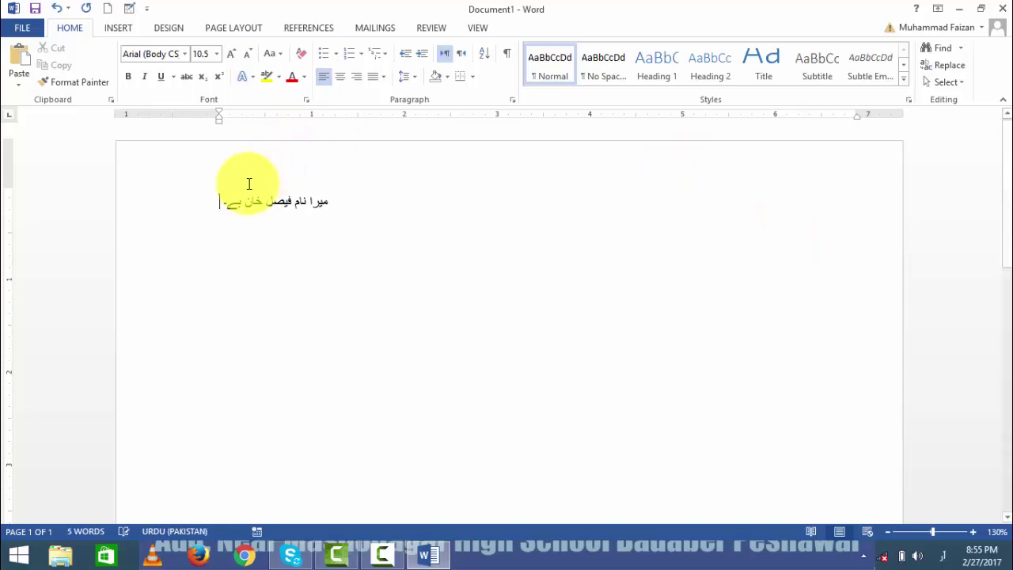
# Select the whole Urdu line and apply right-to-left text direction to it.
pyautogui.moveTo(242, 203)
pyautogui.mouseDown()
pyautogui.moveTo(205, 207)
pyautogui.moveTo(342, 203)
pyautogui.mouseUp()
pyautogui.click(316, 201)
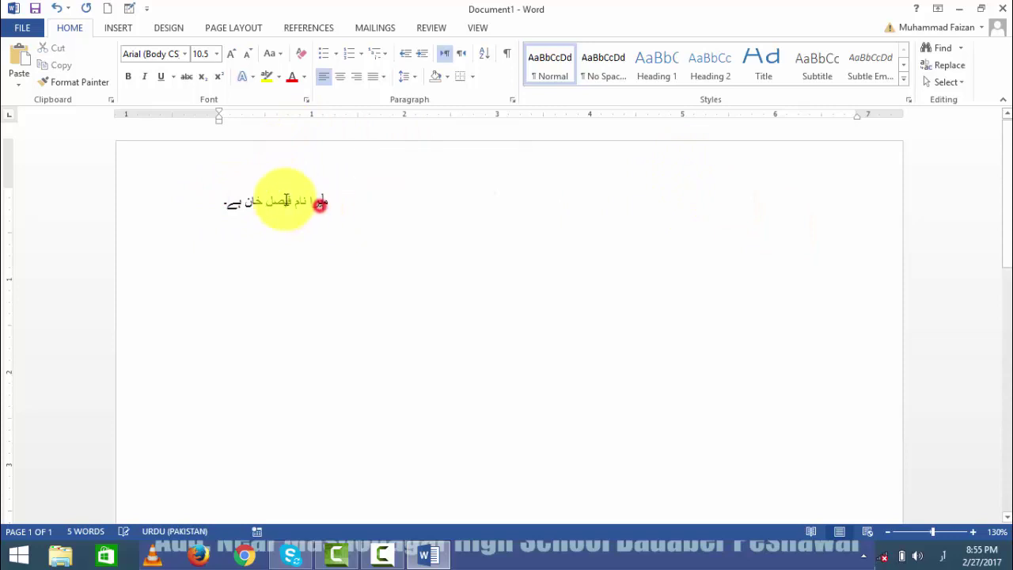
pyautogui.doubleClick(287, 204)
pyautogui.tripleClick(287, 204)
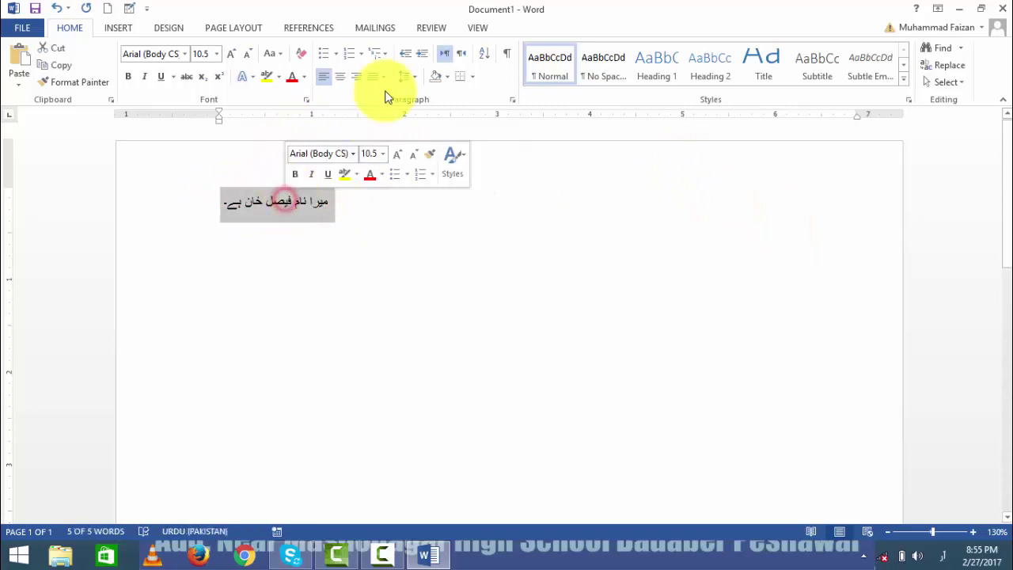
pyautogui.click(460, 58)
# Append an Urdu phrase stating the writer's home city, correcting a typo.
pyautogui.click(678, 201)
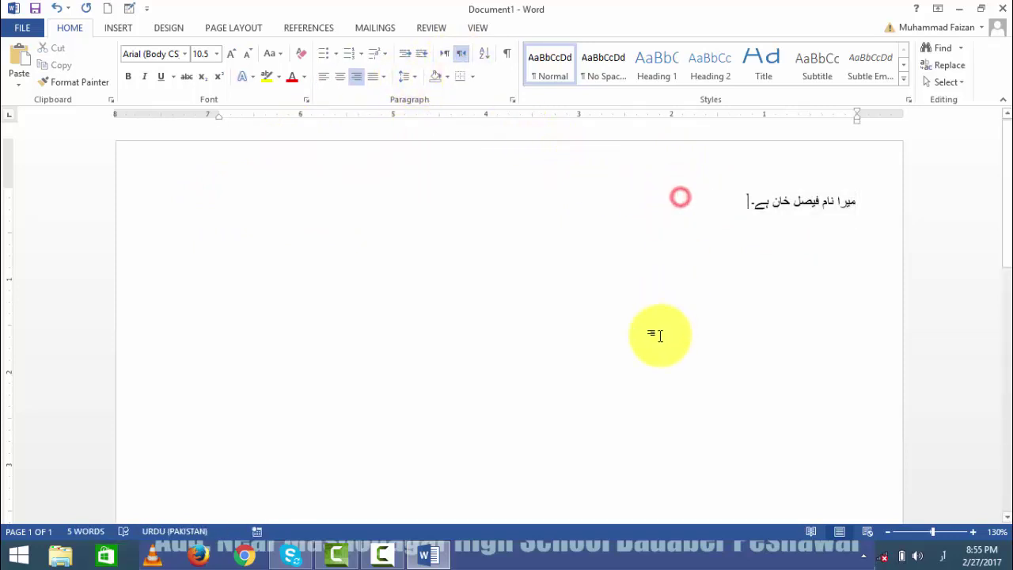
pyautogui.write(' میر')
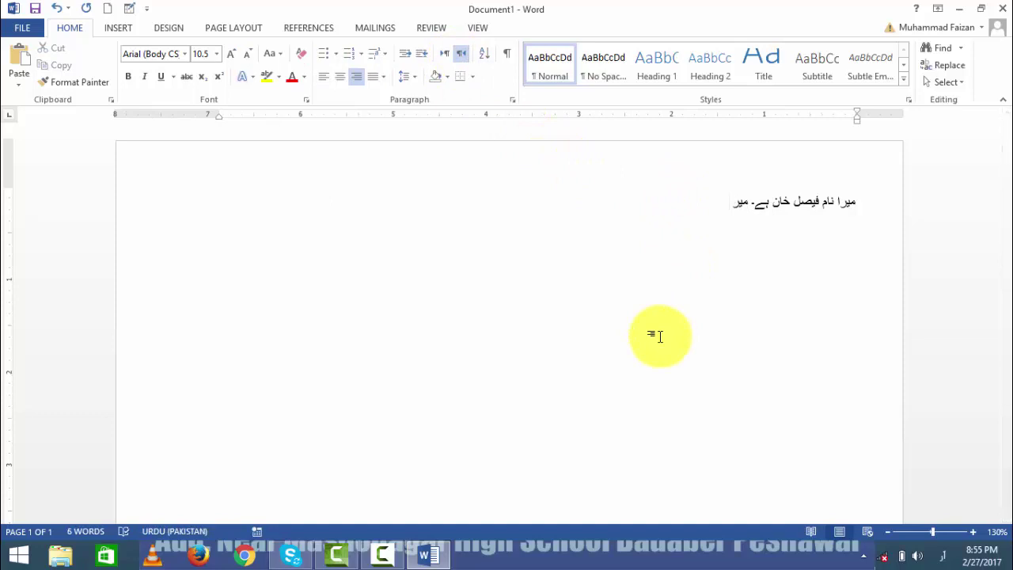
pyautogui.write(' پش')
pyautogui.press('BackSpace')
pyautogui.press('BackSpace')
pyautogui.write('شا')
pyautogui.write('ور میں')
pyautogui.write(' رہتا ہوں')
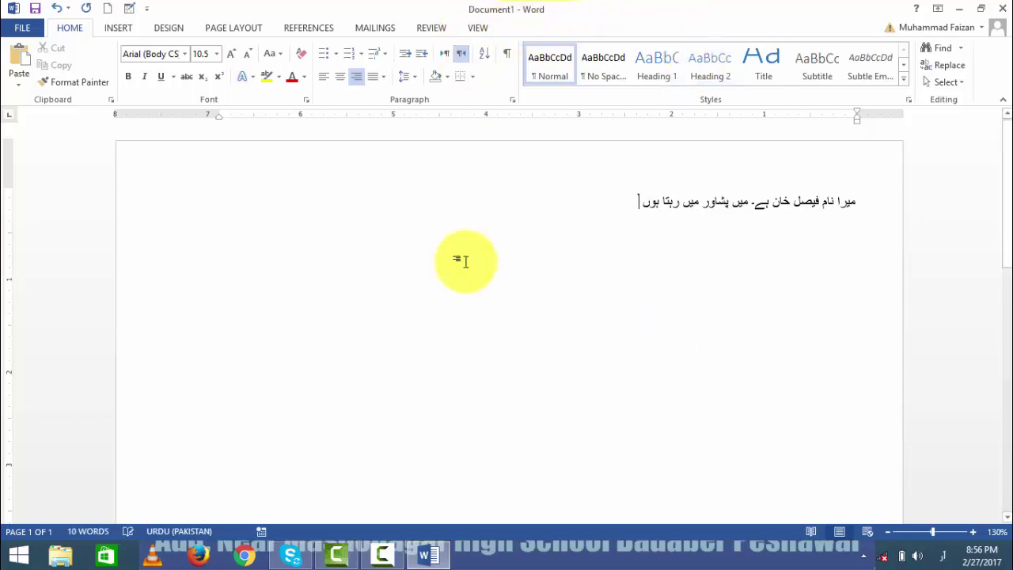
# Delete the Urdu line, switch input back to English, then type and delete a gibberish line.
pyautogui.hotkey('ctrl', 'a')
pyautogui.press('Delete')
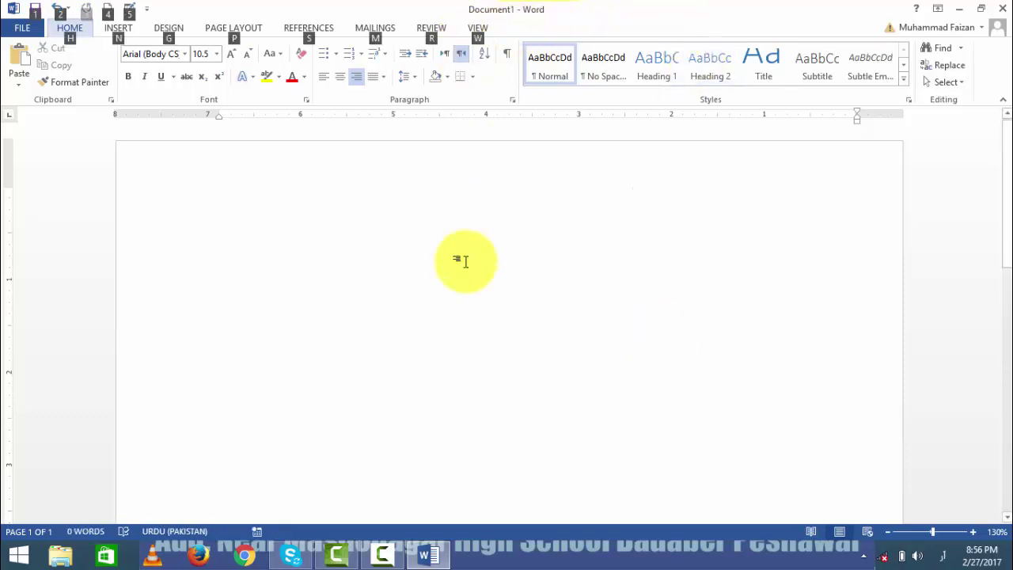
pyautogui.hotkey('alt', 'shift')
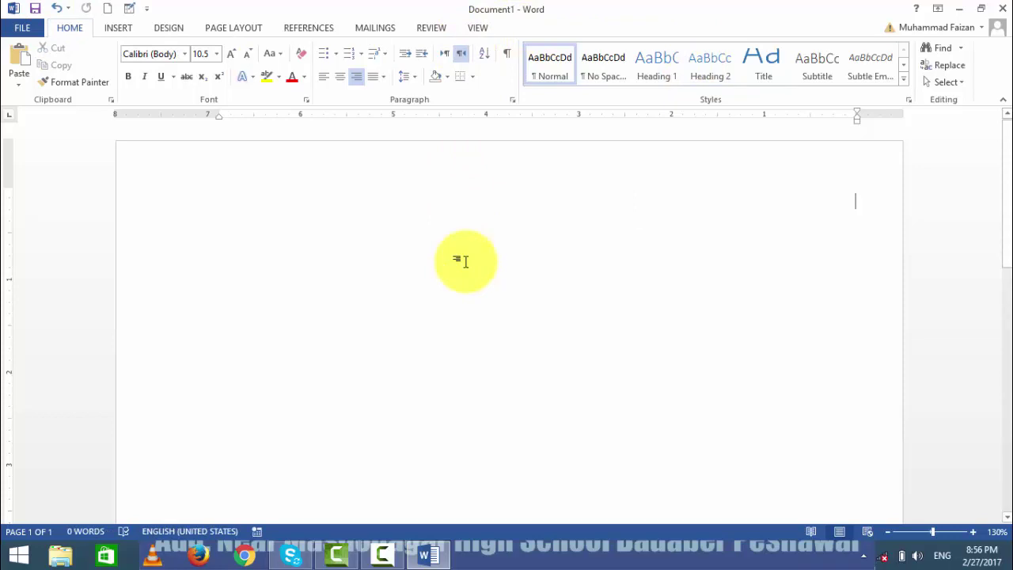
pyautogui.write('ffdfdsfsf')
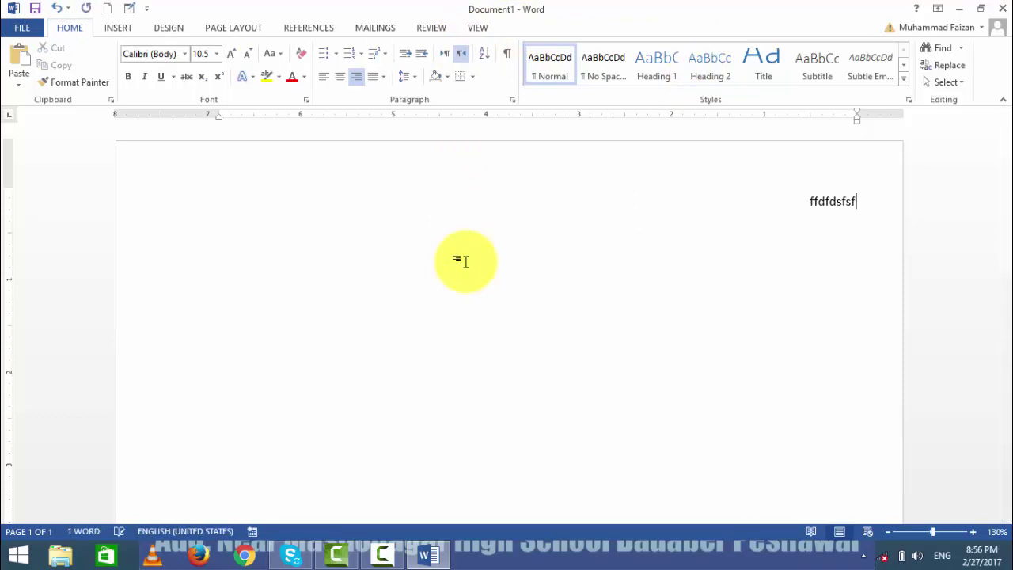
pyautogui.write('dfkgdlgdfgdl')
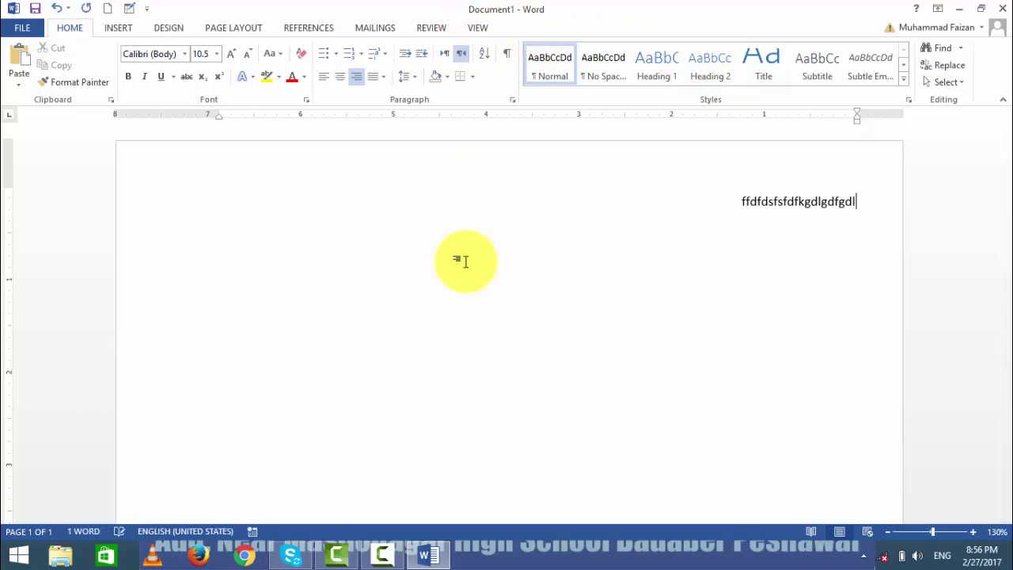
pyautogui.write('gldsfg')
pyautogui.hotkey('ctrl', 'a')
pyautogui.press('Delete')
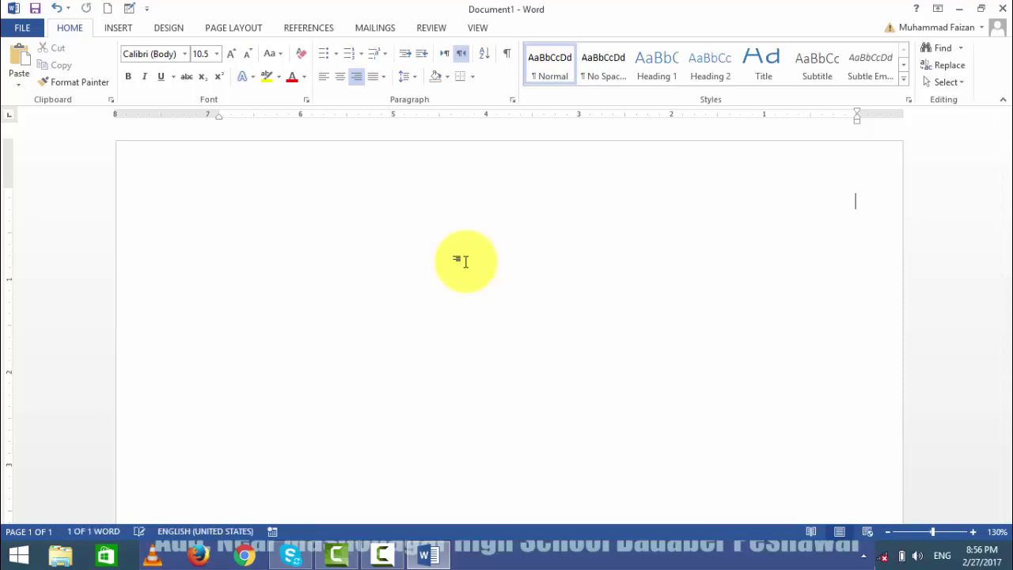
# Set left-to-right text direction and generate two sample paragraphs with the rand formula.
pyautogui.click(446, 56)
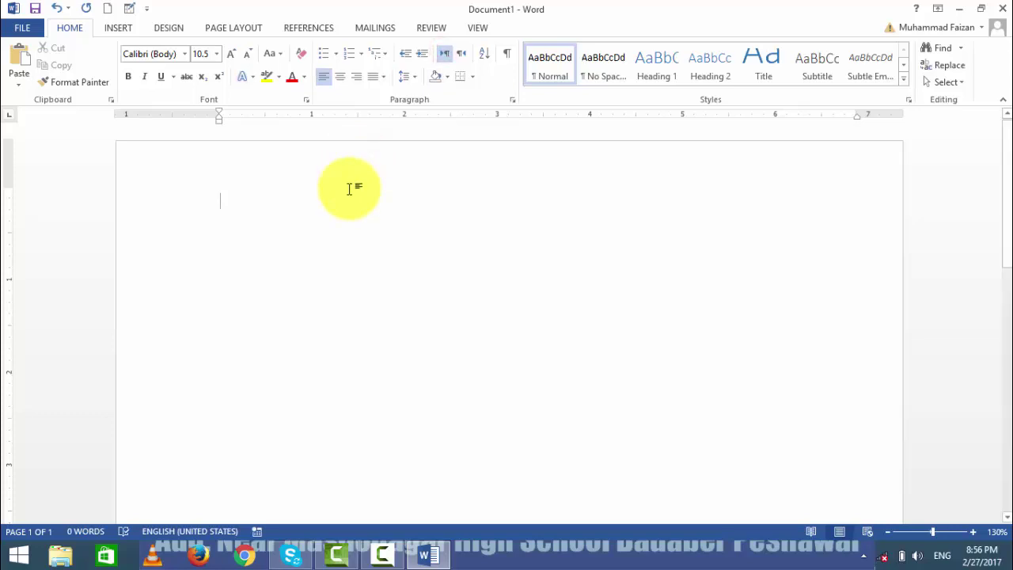
pyautogui.write('=rand')
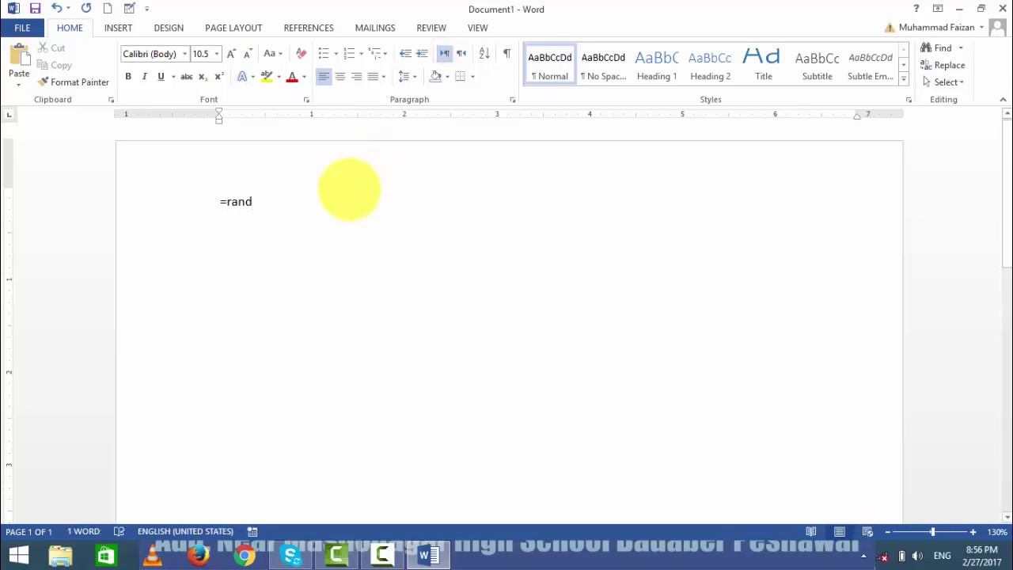
pyautogui.write('(')
pyautogui.write(')')
pyautogui.press('Return')
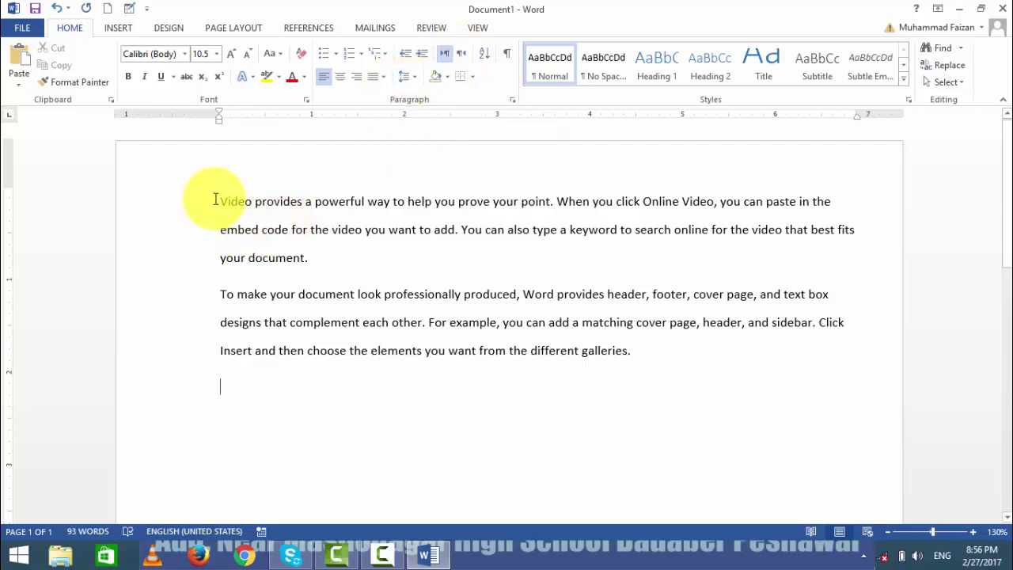
# Select the 'Video provides a powerful way' paragraph and extend the selection through the second paragraph.
pyautogui.moveTo(216, 200)
pyautogui.mouseDown()
pyautogui.moveTo(651, 331)
pyautogui.moveTo(724, 378)
pyautogui.mouseUp()
pyautogui.click(427, 323)
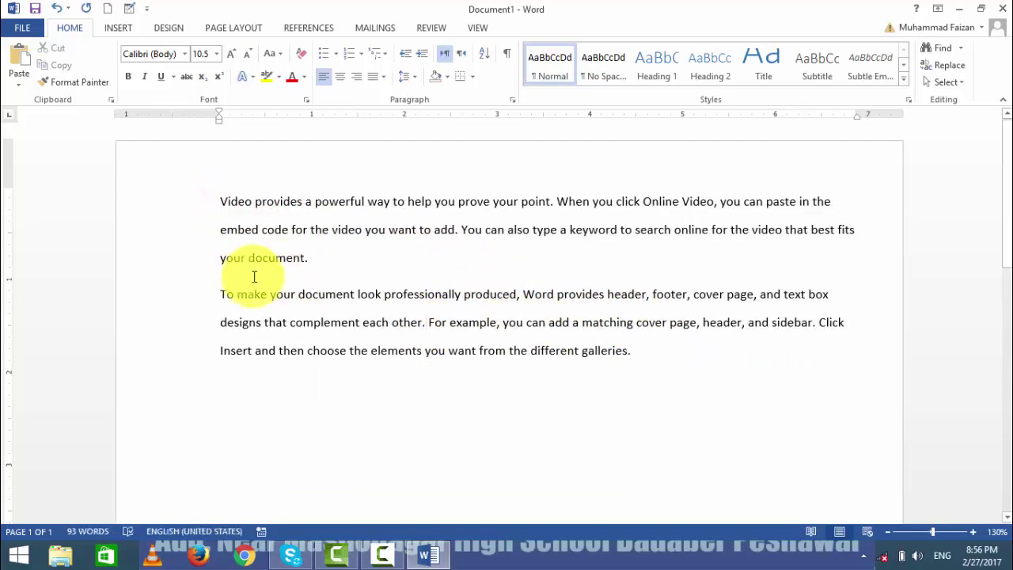
pyautogui.click(228, 280)
pyautogui.moveTo(228, 280); pyautogui.dragTo(253, 266)
pyautogui.click(236, 277)
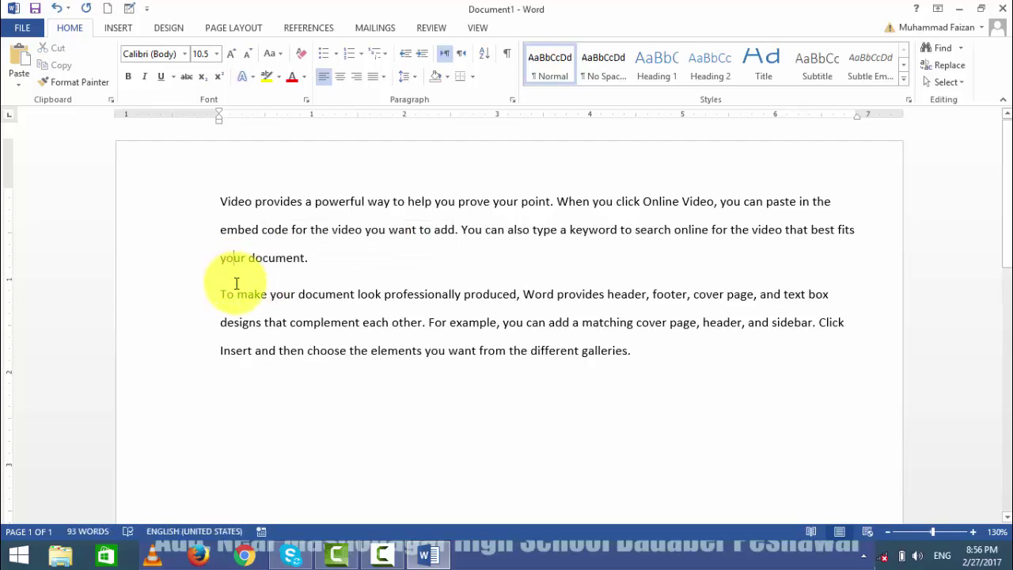
pyautogui.tripleClick(220, 199)
pyautogui.moveTo(377, 297); pyautogui.dragTo(686, 354)
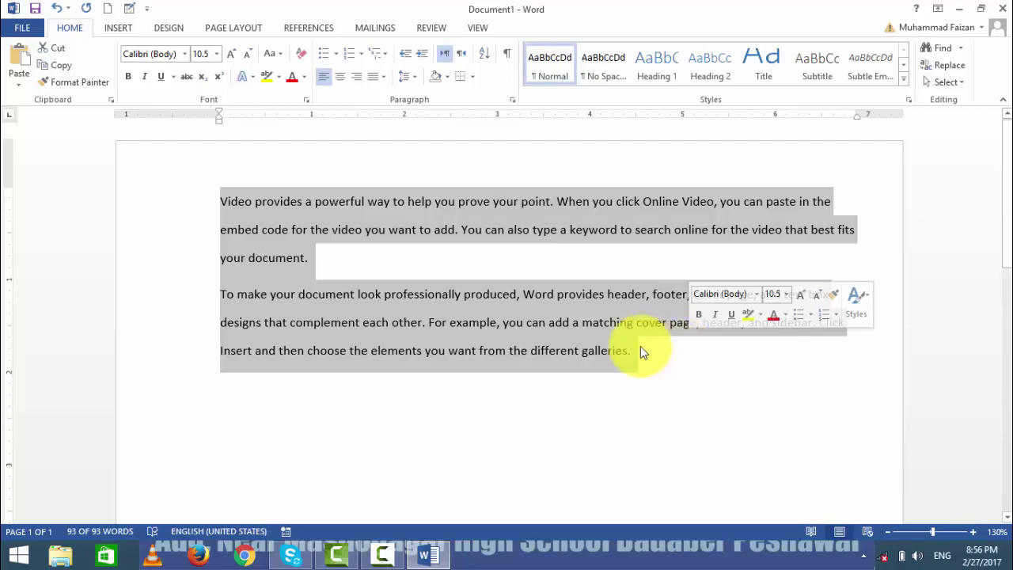
# Try 1.15 line spacing, then select all text and apply single 1.0 spacing.
pyautogui.click(406, 80)
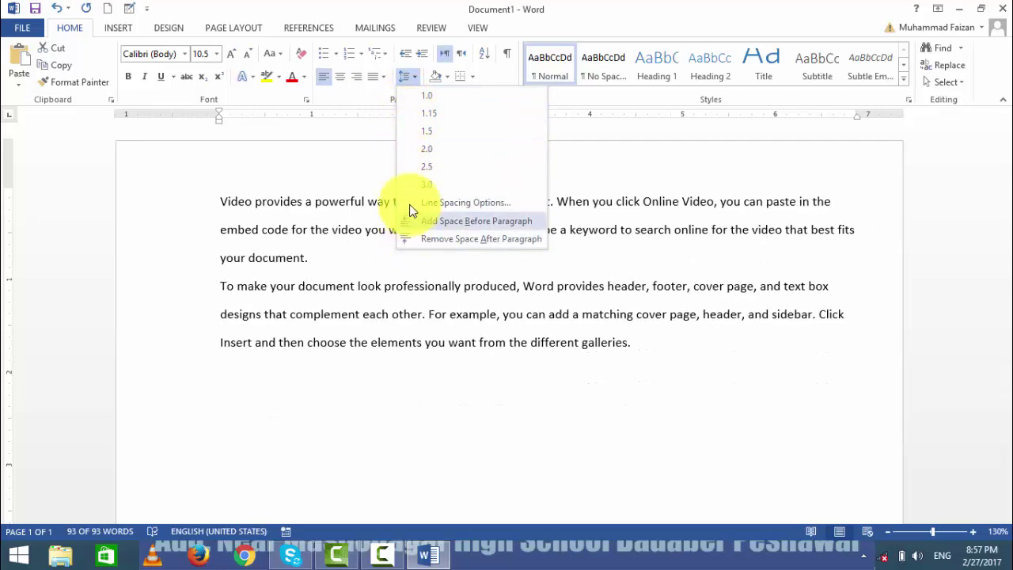
pyautogui.click(428, 117)
pyautogui.hotkey('ctrl', 'a')
pyautogui.click(410, 76)
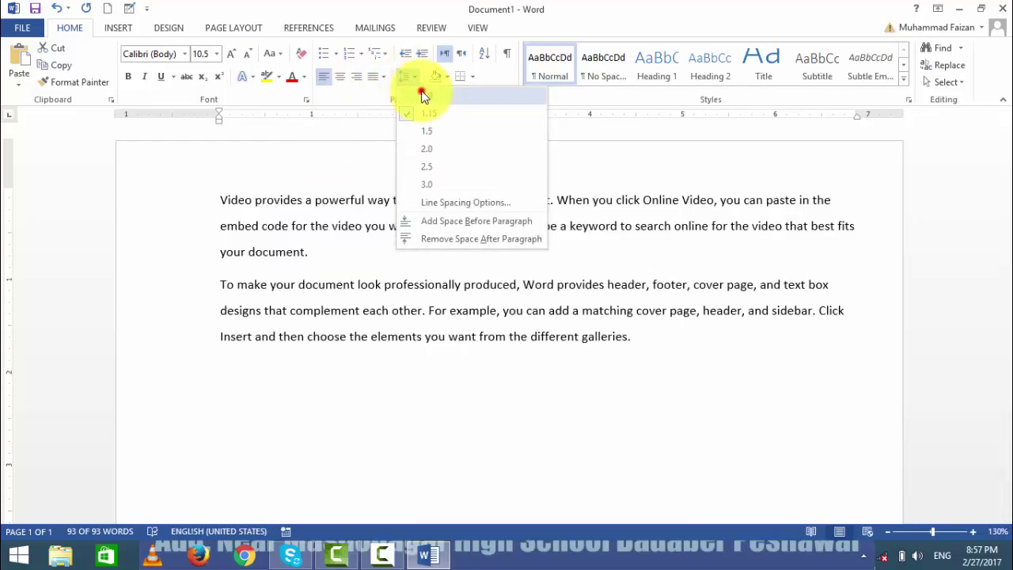
pyautogui.click(420, 93)
# In paragraph settings, set spacing after to 0 pt and Multiple line spacing at 0.5.
pyautogui.click(404, 77)
pyautogui.click(427, 204)
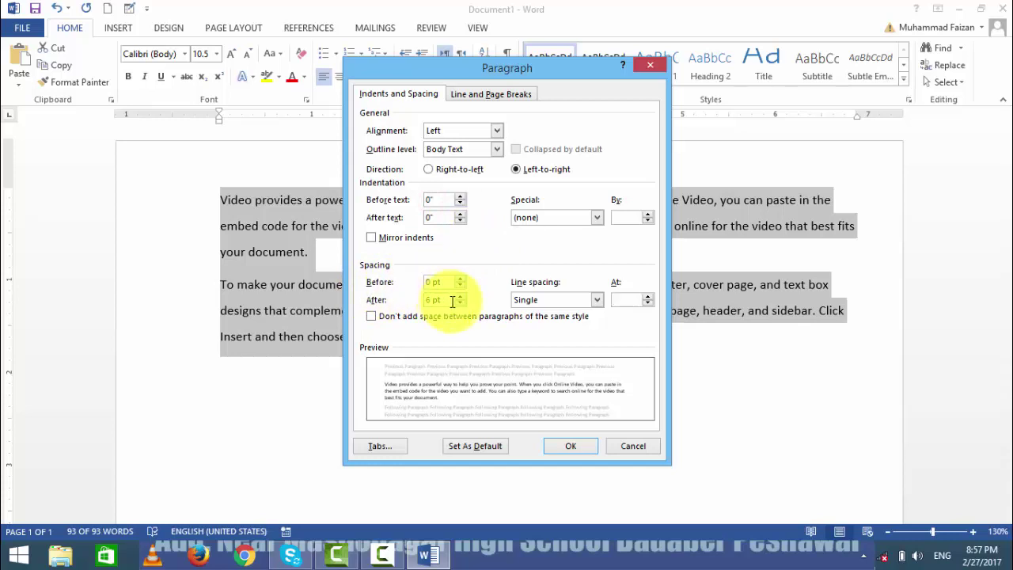
pyautogui.click(459, 303)
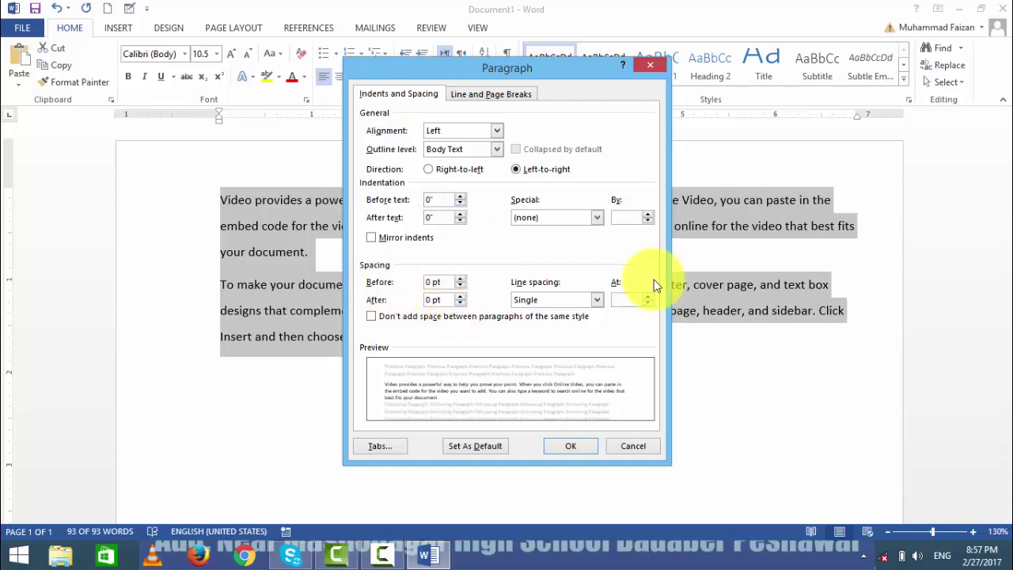
pyautogui.click(554, 300)
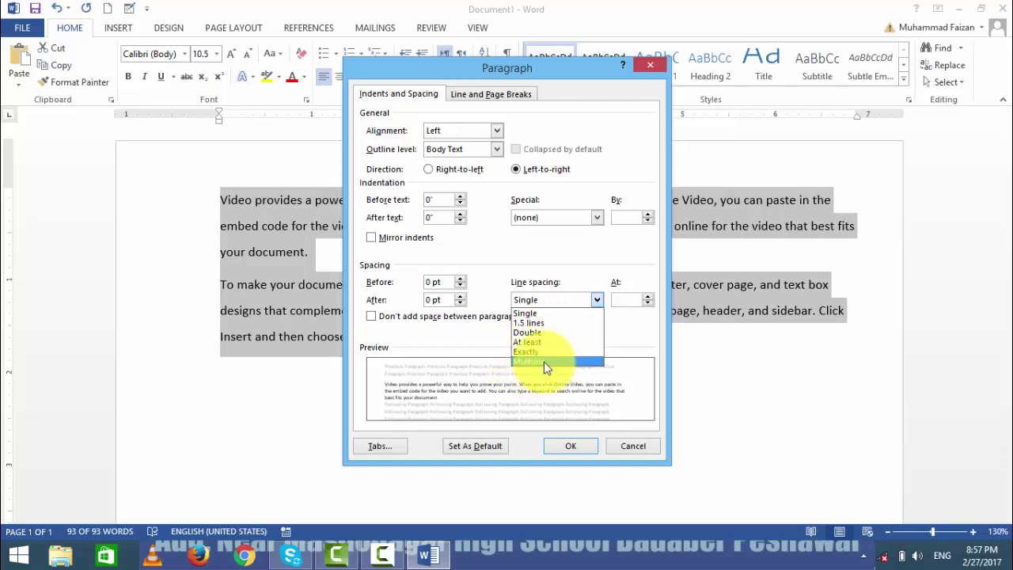
pyautogui.click(640, 300)
pyautogui.click(648, 296)
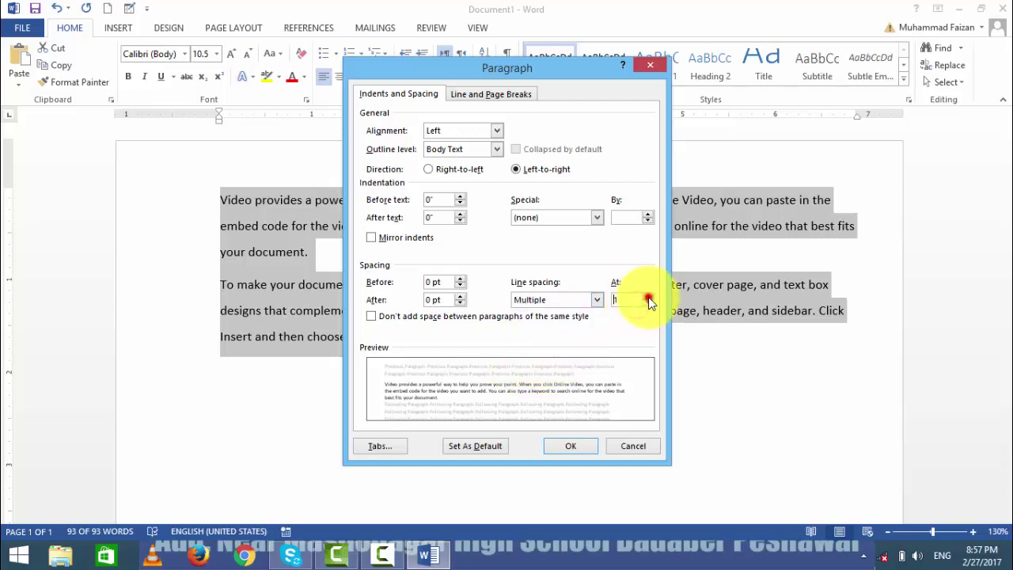
pyautogui.click(648, 296)
pyautogui.click(648, 296)
pyautogui.click(648, 296)
pyautogui.click(648, 296)
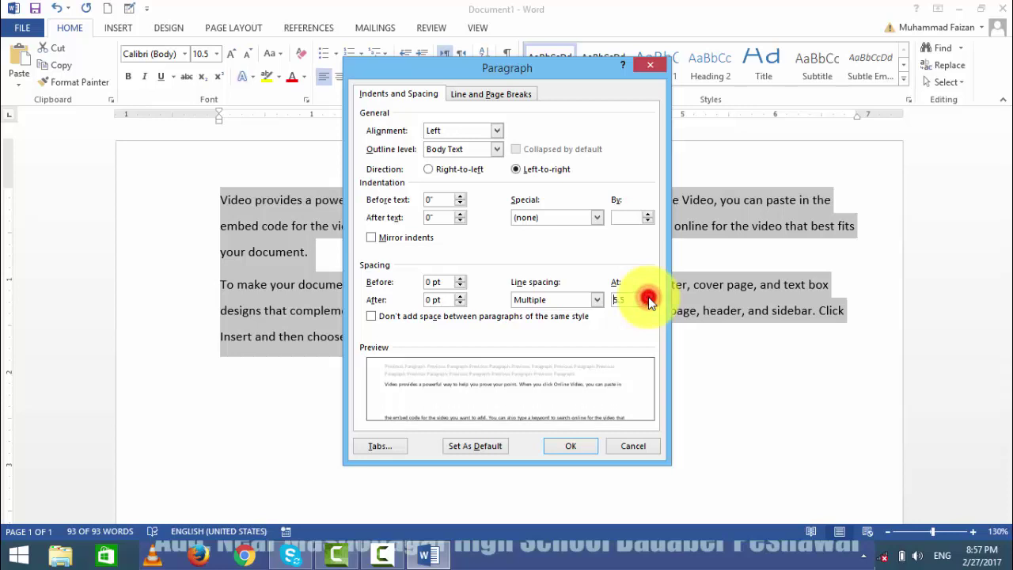
pyautogui.click(648, 296)
pyautogui.click(649, 303)
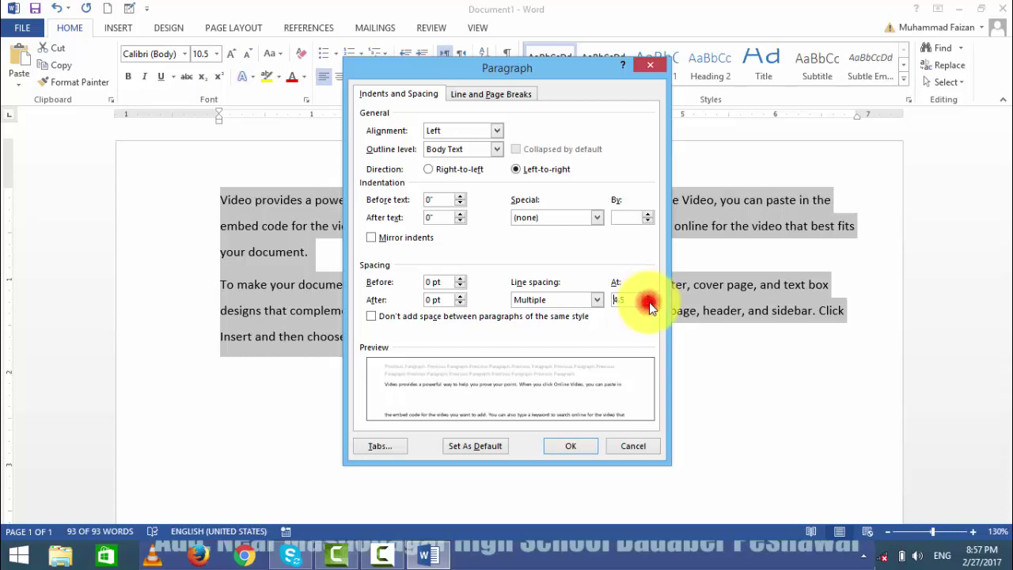
pyautogui.click(649, 303)
pyautogui.click(649, 304)
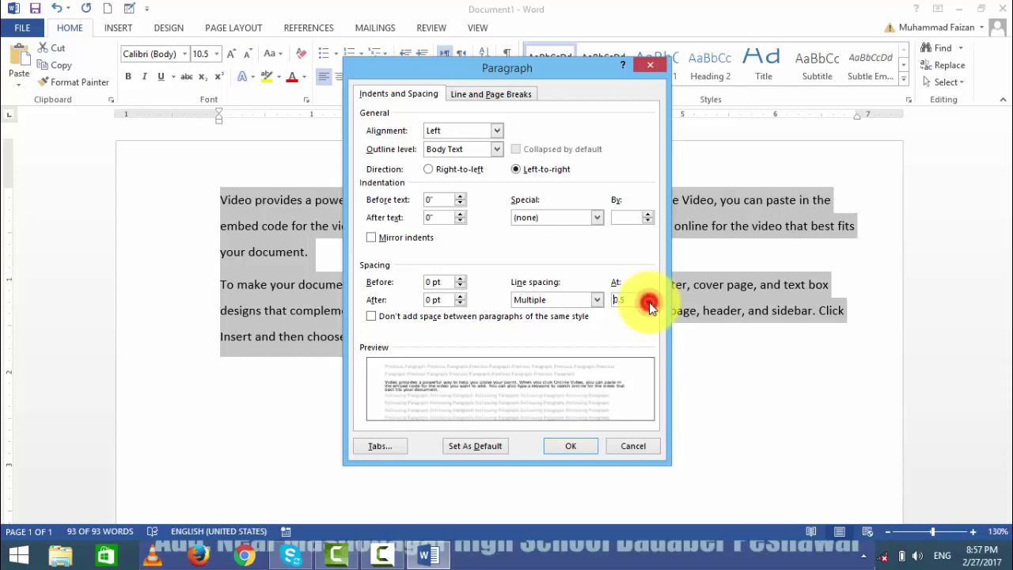
pyautogui.click(567, 446)
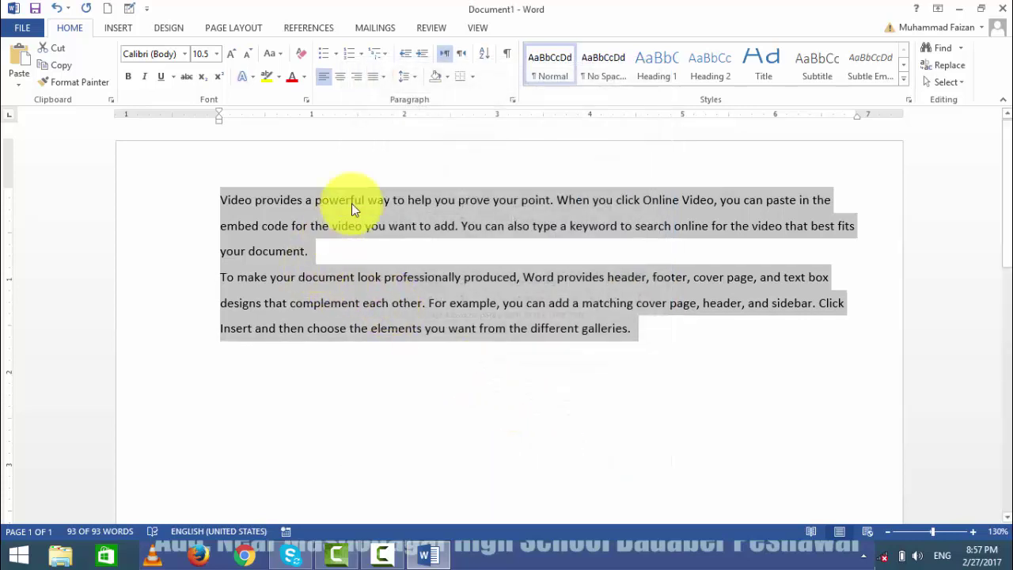
pyautogui.click(412, 77)
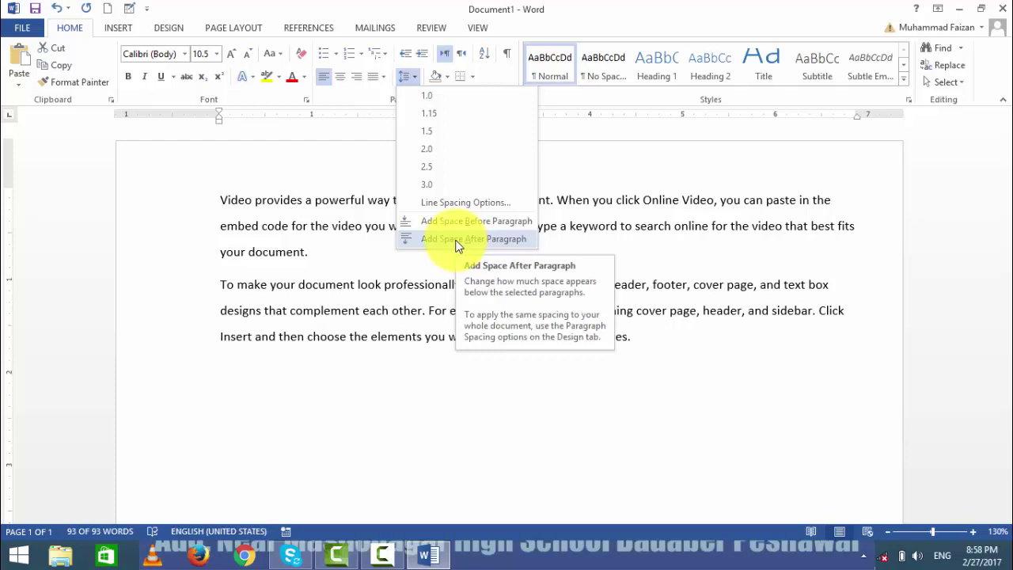
pyautogui.hotkey('ctrl', 'a')
pyautogui.click(261, 27)
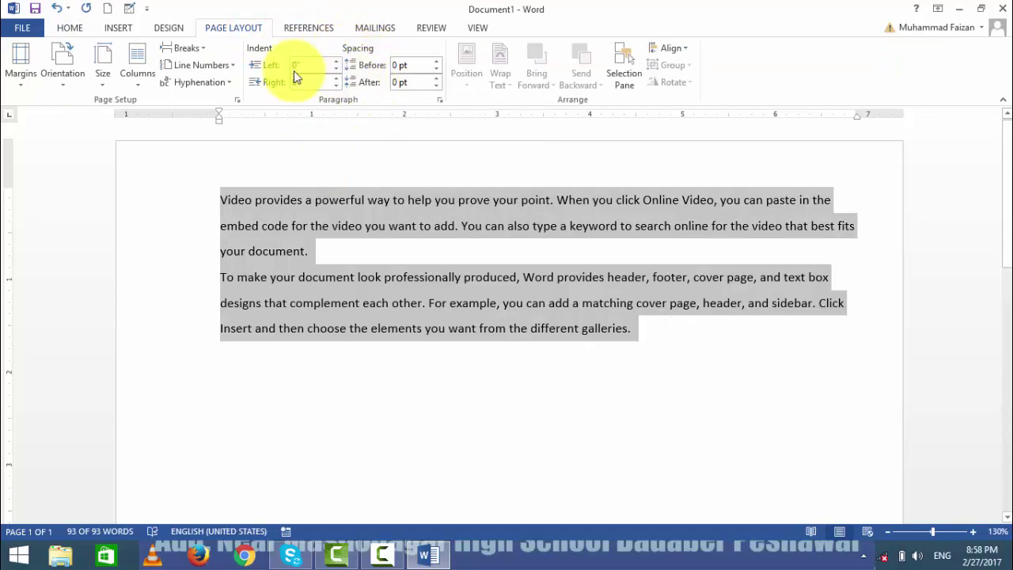
pyautogui.click(69, 29)
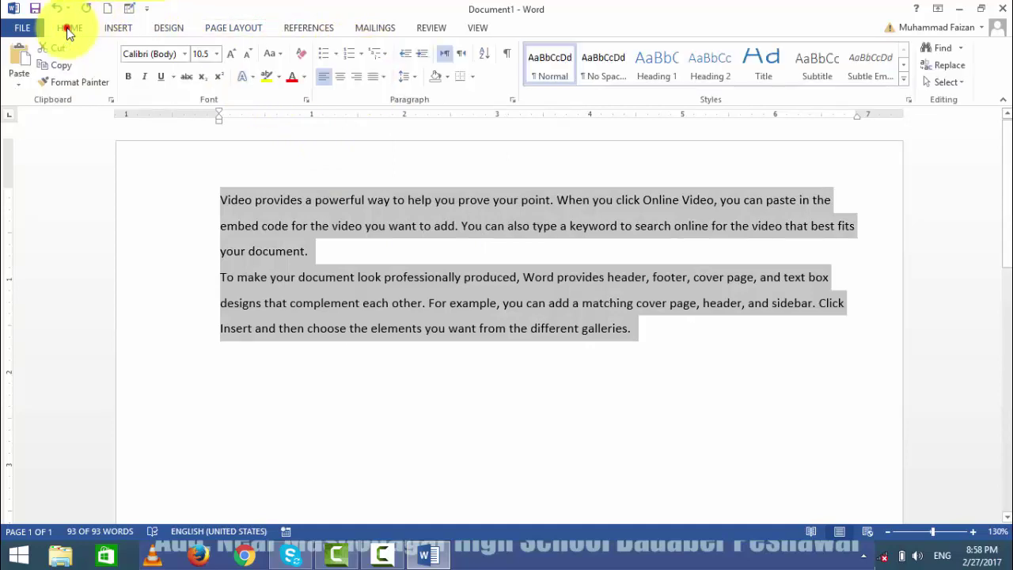
pyautogui.click(405, 76)
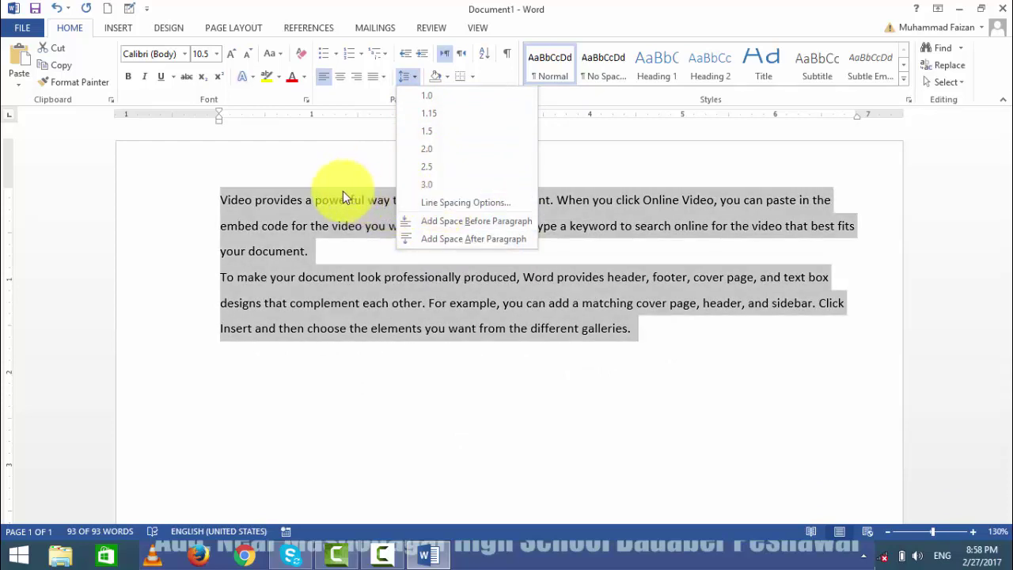
pyautogui.click(326, 186)
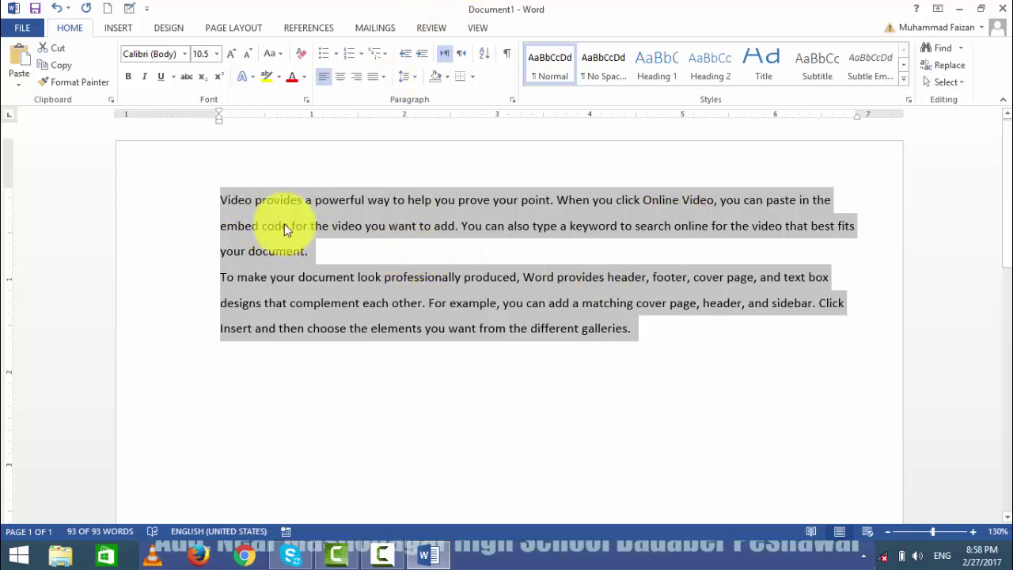
pyautogui.click(447, 79)
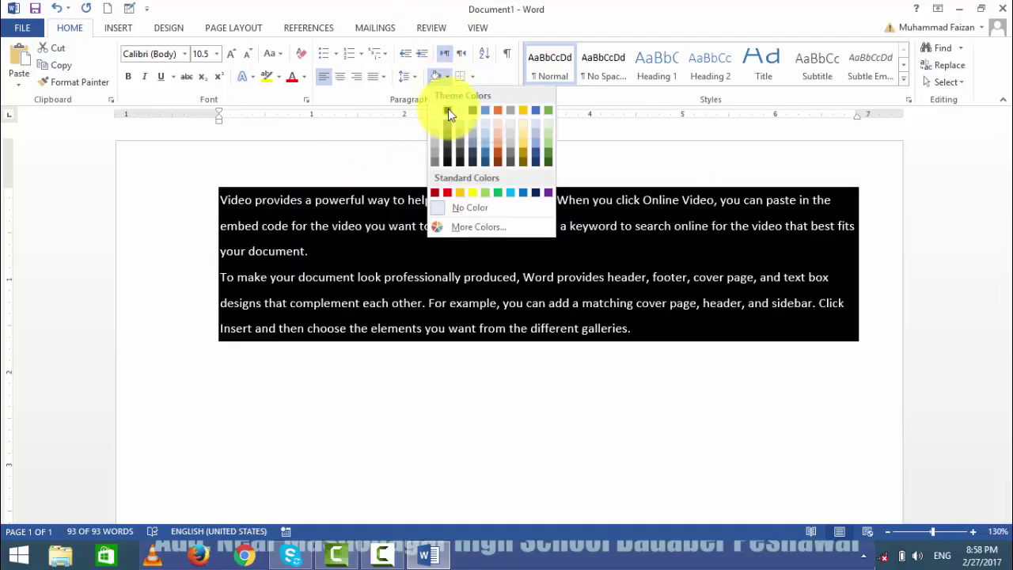
pyautogui.click(446, 116)
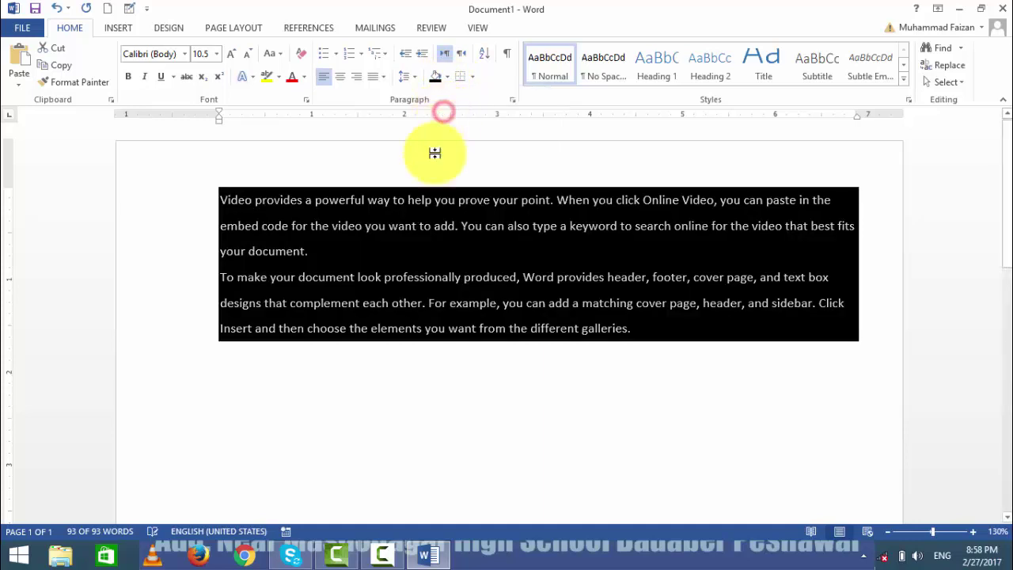
pyautogui.click(407, 278)
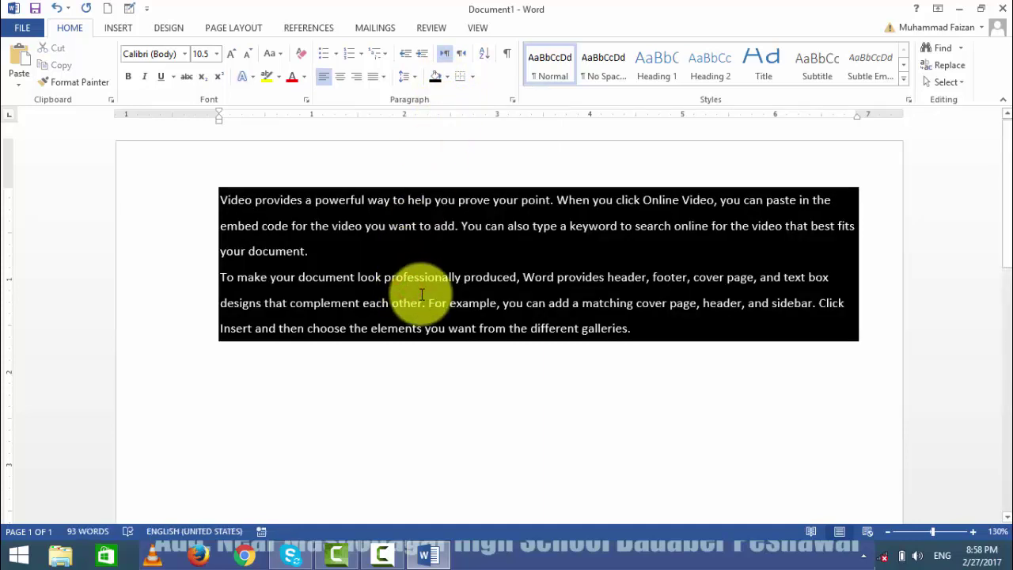
pyautogui.hotkey('ctrl', 'p')
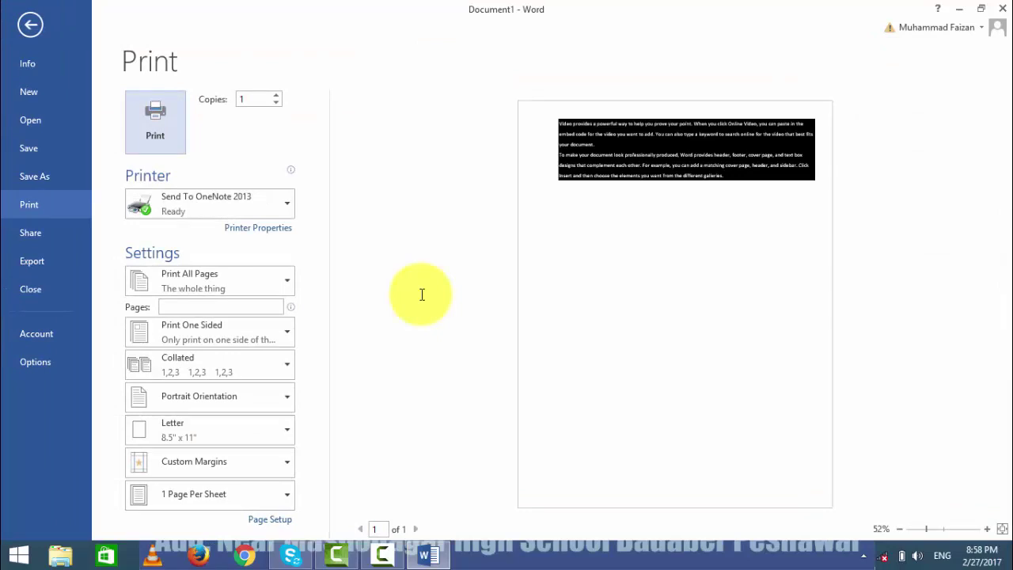
pyautogui.press('Escape')
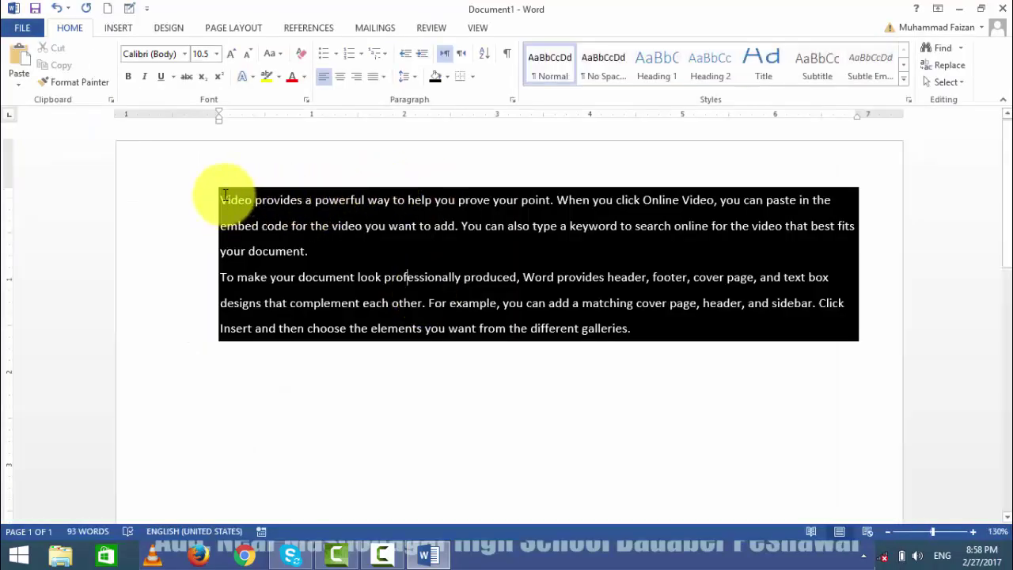
pyautogui.moveTo(222, 198); pyautogui.dragTo(704, 328)
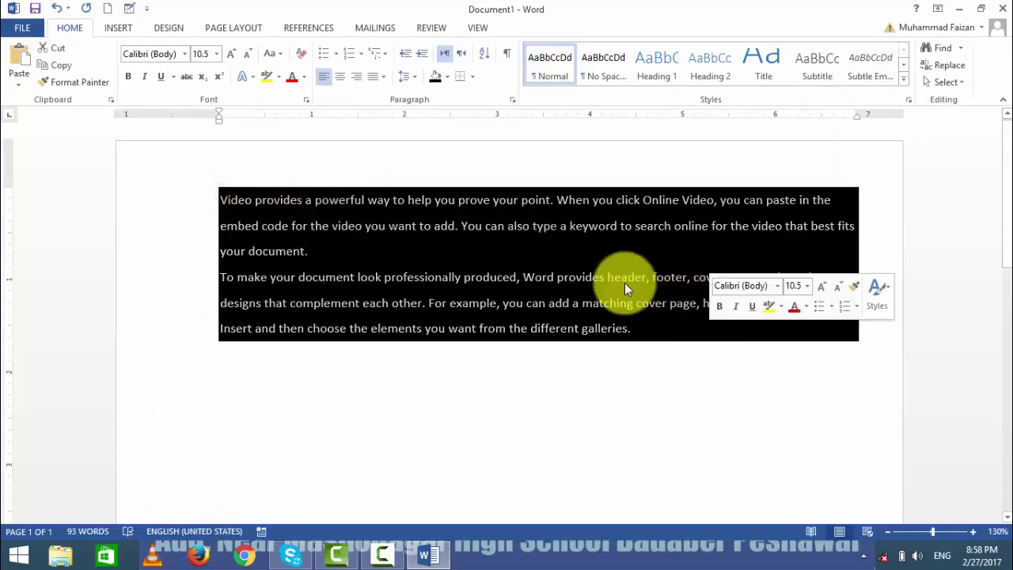
pyautogui.click(448, 77)
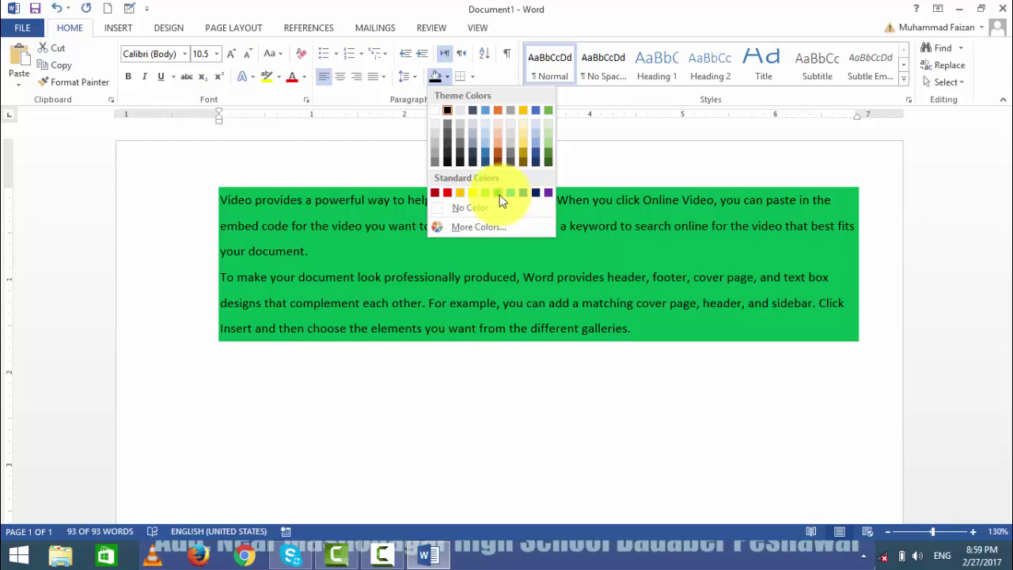
pyautogui.click(474, 208)
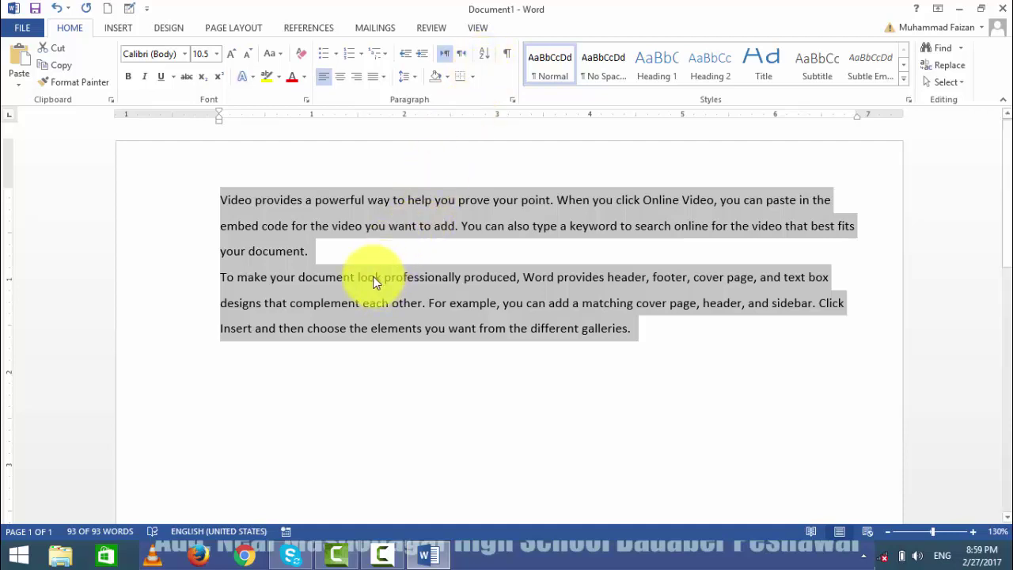
# Delete the sample paragraphs and type letters A, B, C, D, E, G, F, T, Y on separate lines.
pyautogui.press('Delete')
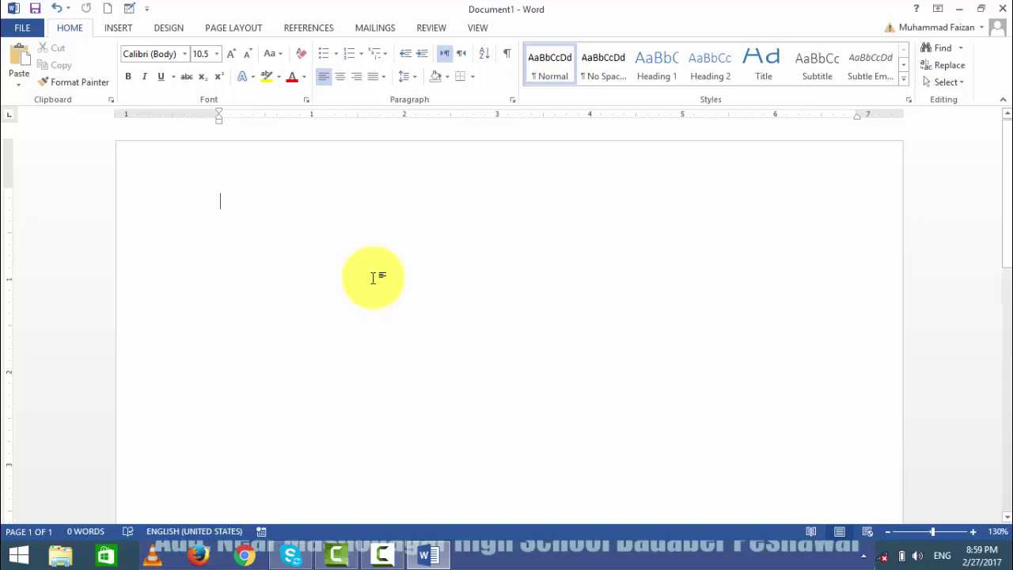
pyautogui.write('A')
pyautogui.press('Return')
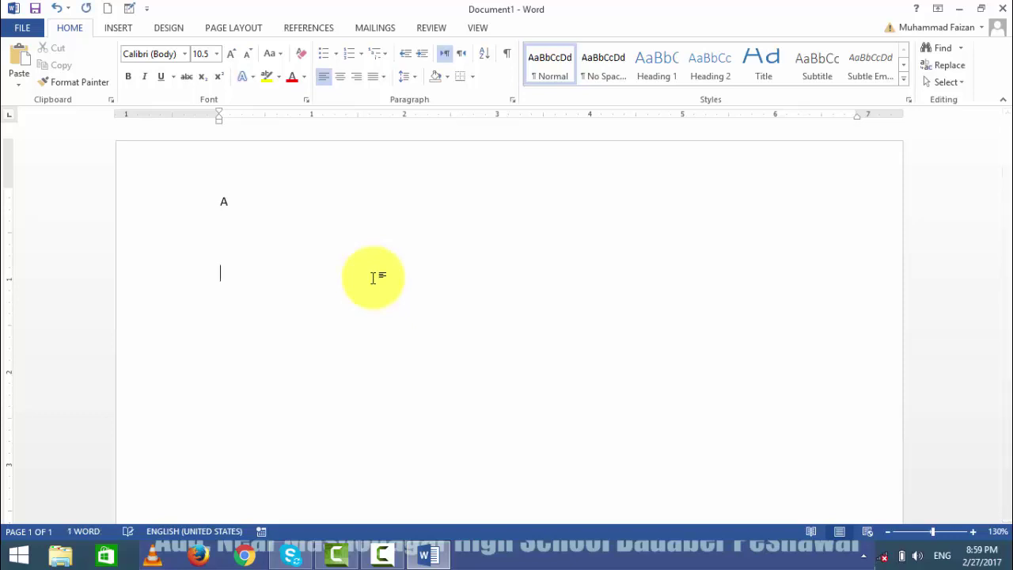
pyautogui.write('B')
pyautogui.press('Return')
pyautogui.write('C')
pyautogui.press('Return')
pyautogui.write('D')
pyautogui.press('Return')
pyautogui.write('E G F T ')
pyautogui.write('Y')
pyautogui.press('Return')
# Continue the column with U, I, O, P, Z, X and Q, one letter per line.
pyautogui.write('U')
pyautogui.press('Return')
pyautogui.write('I')
pyautogui.press('Return')
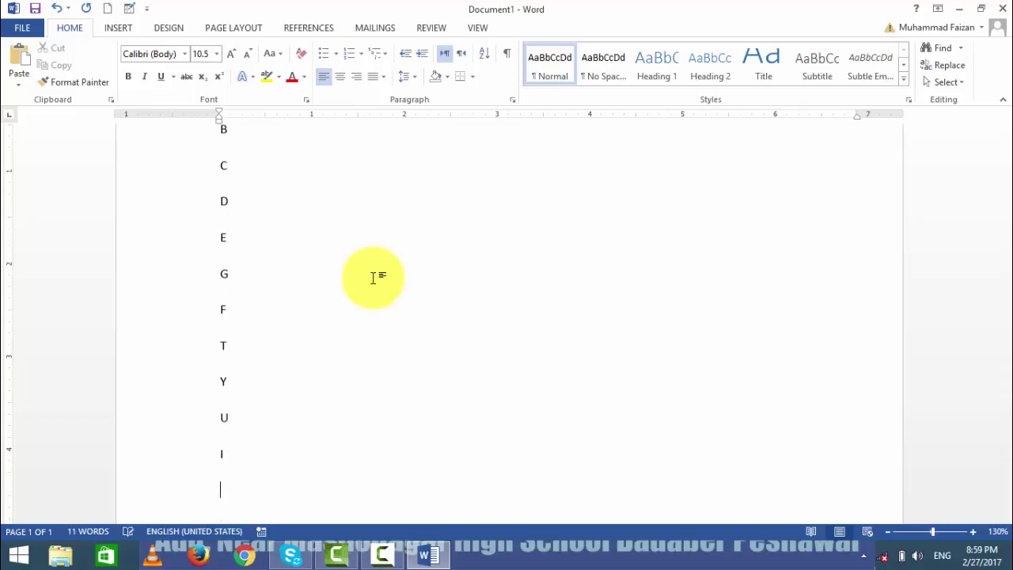
pyautogui.write('O')
pyautogui.press('Return')
pyautogui.write('P')
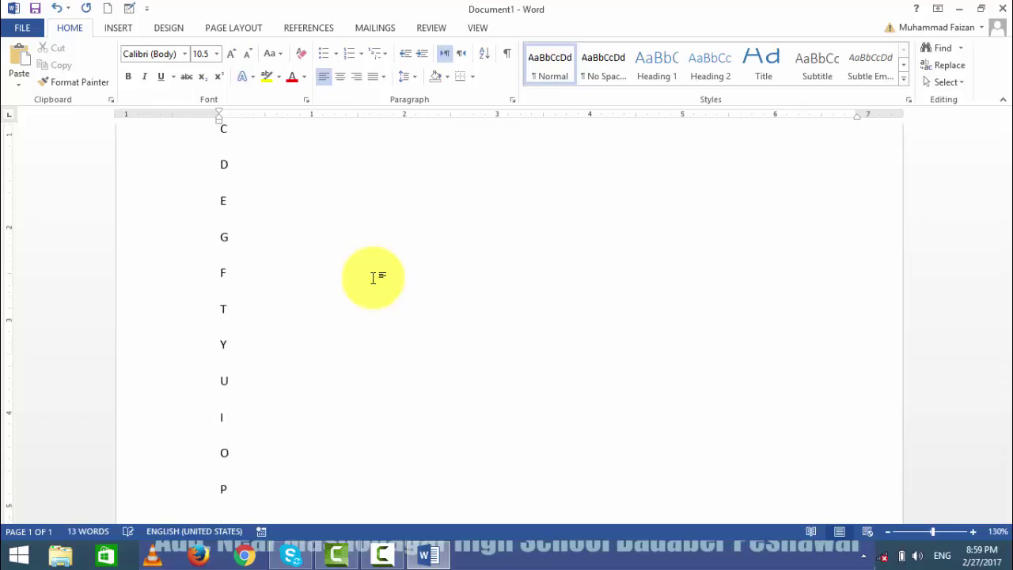
pyautogui.press('Return')
pyautogui.write('z')
pyautogui.press('Return')
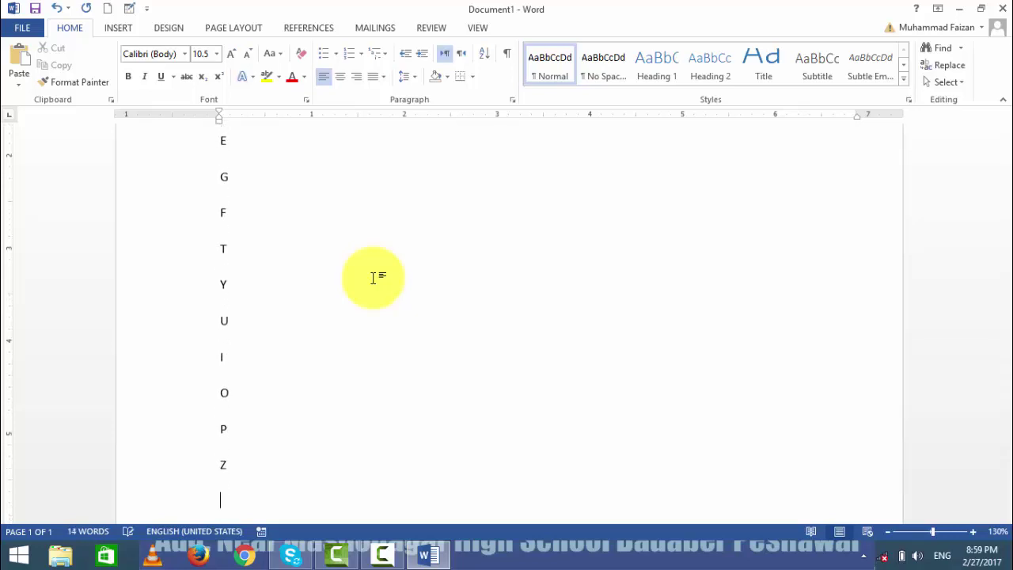
pyautogui.write('X')
pyautogui.press('Return')
pyautogui.write('Q')
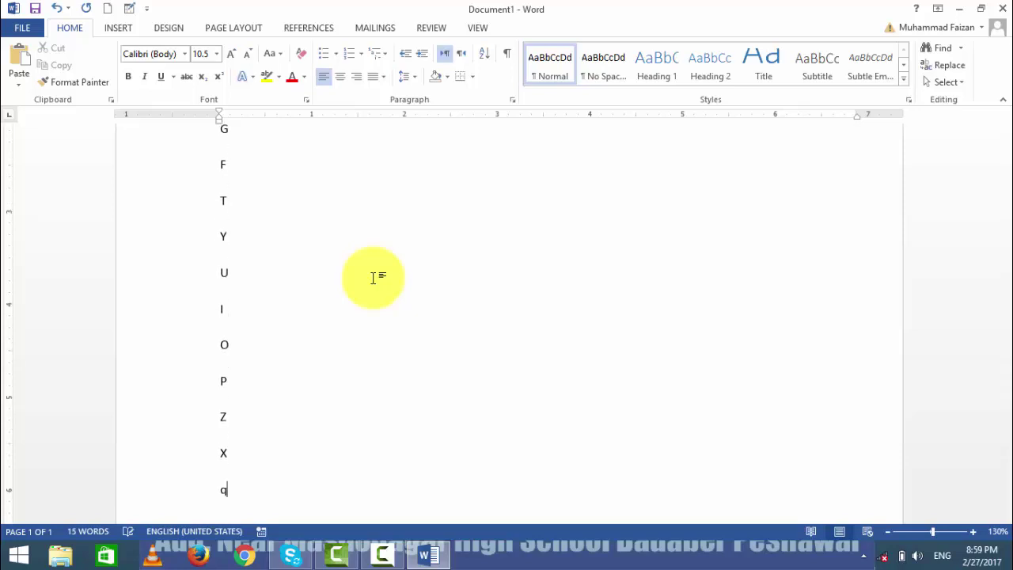
pyautogui.press('Return')
pyautogui.scroll(2, 276, 300)
pyautogui.scroll(3, 254, 285)
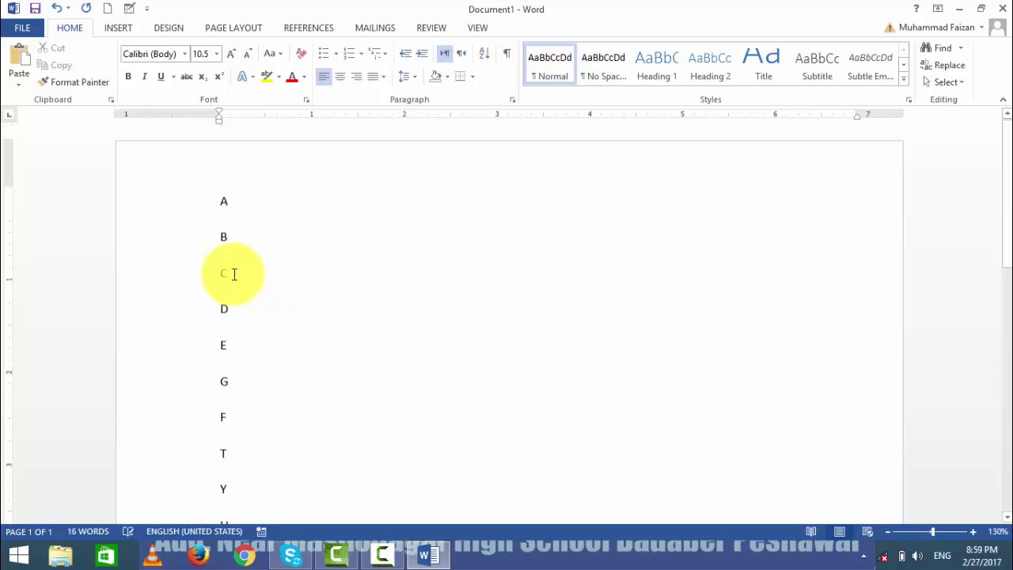
pyautogui.scroll(-1, 246, 276)
pyautogui.scroll(-2, 246, 276)
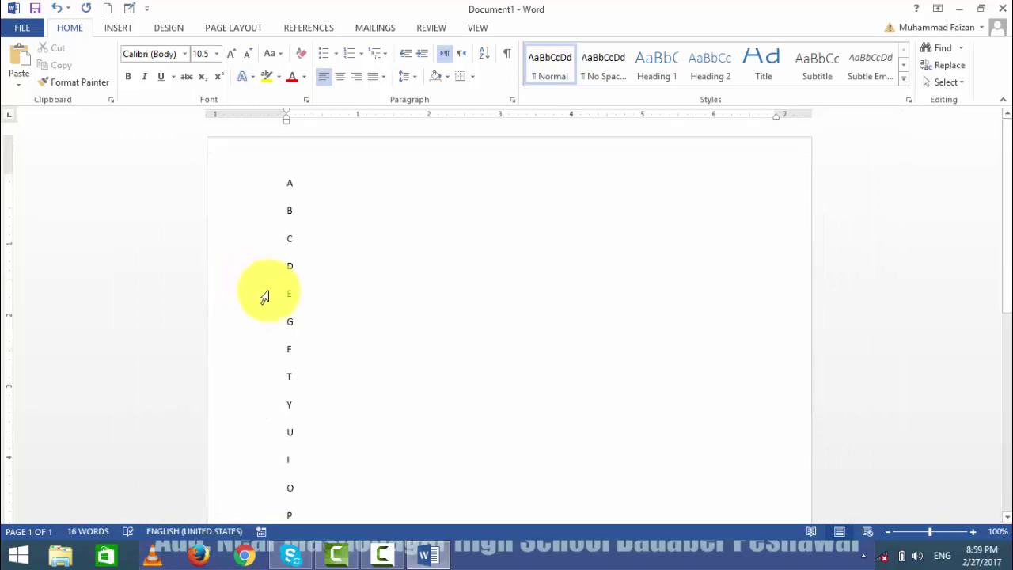
pyautogui.scroll(-2, 280, 297)
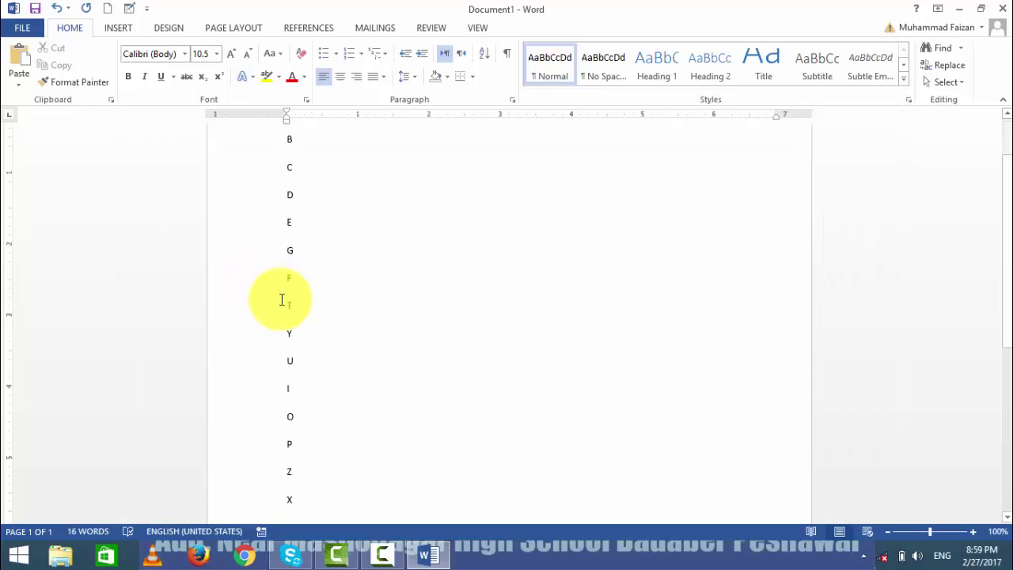
pyautogui.scroll(-2, 281, 300)
pyautogui.scroll(1, 309, 287)
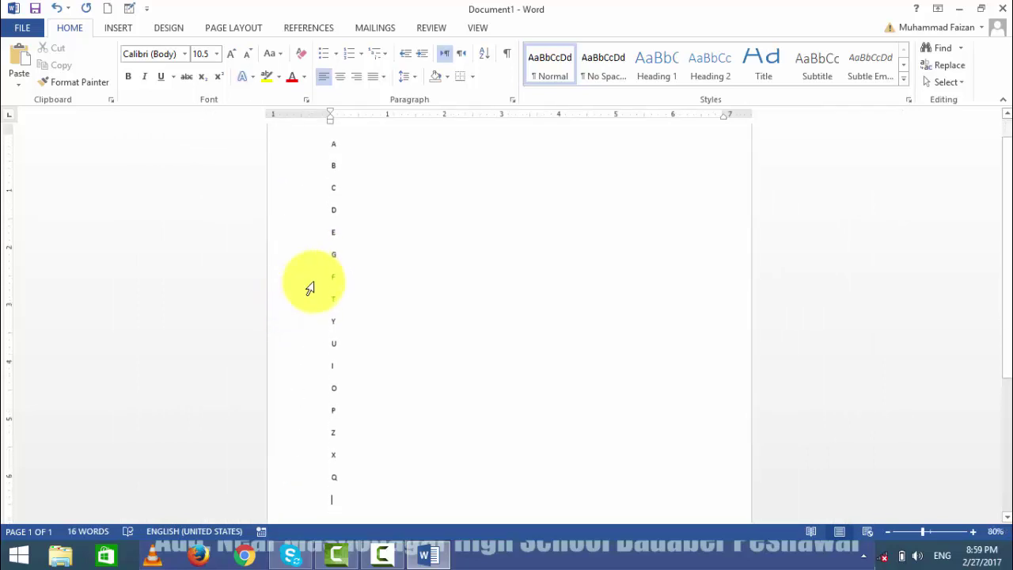
pyautogui.scroll(1, 309, 287)
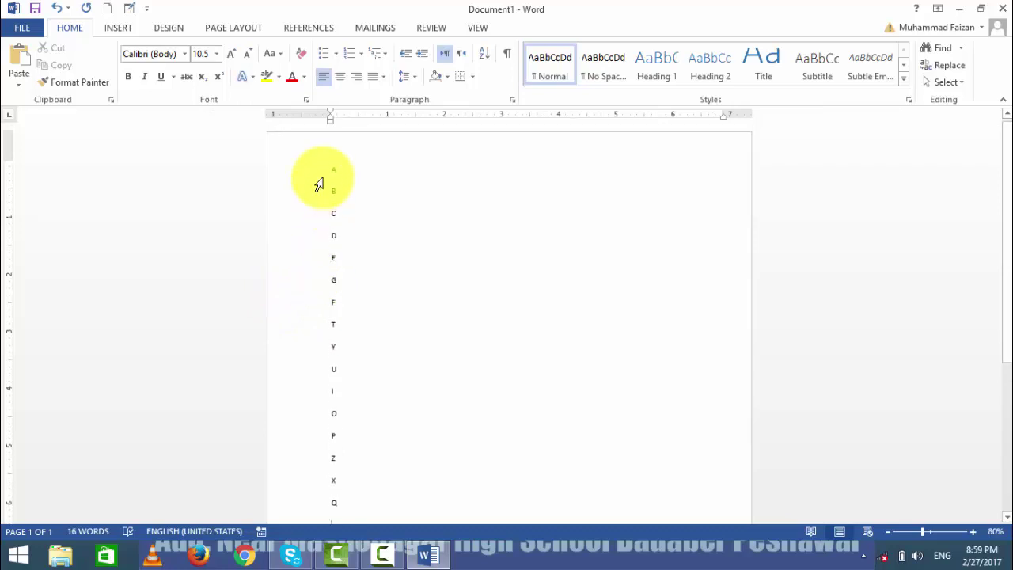
pyautogui.scroll(2, 326, 172)
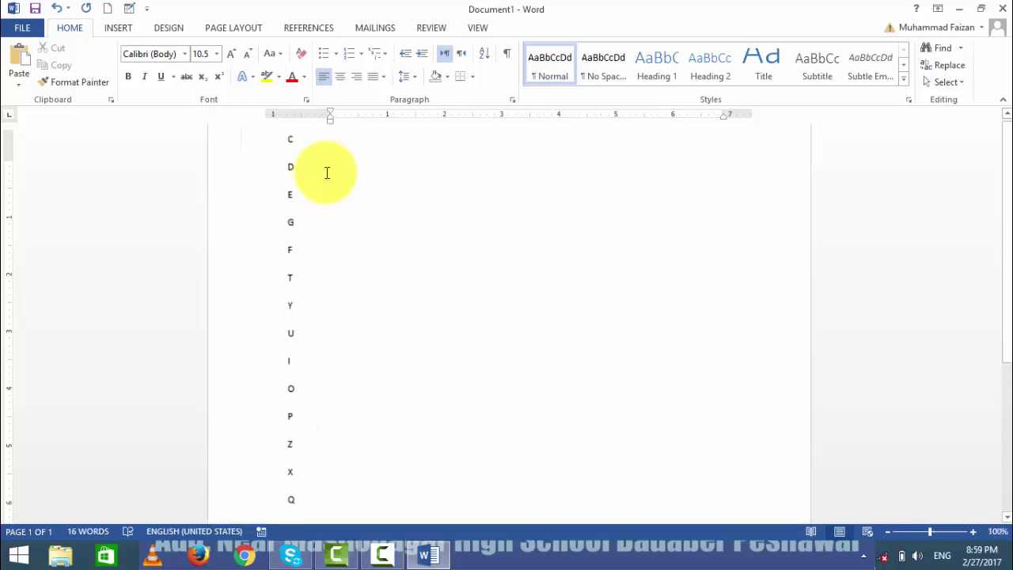
pyautogui.scroll(2, 388, 208)
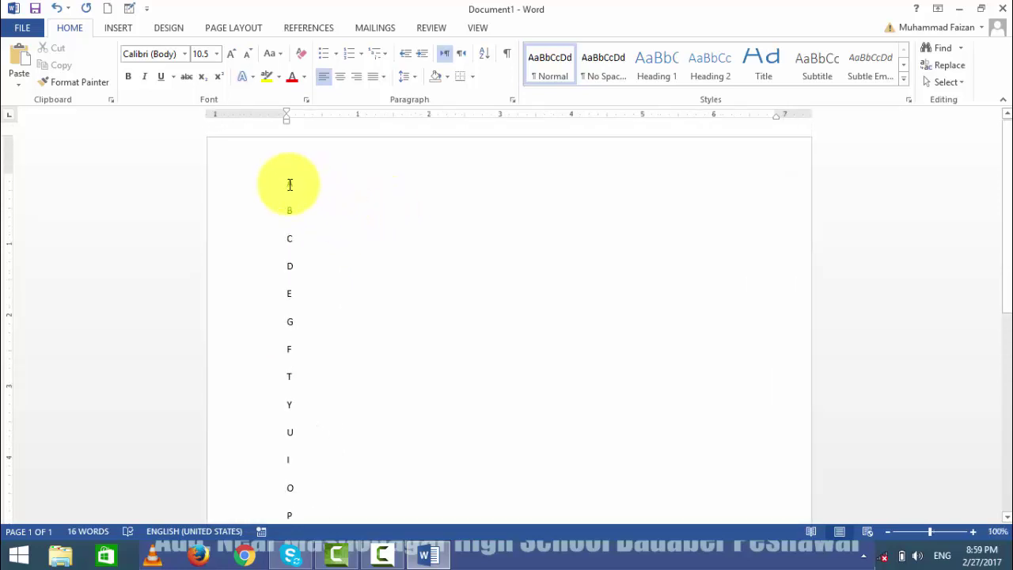
pyautogui.scroll(2, 289, 184)
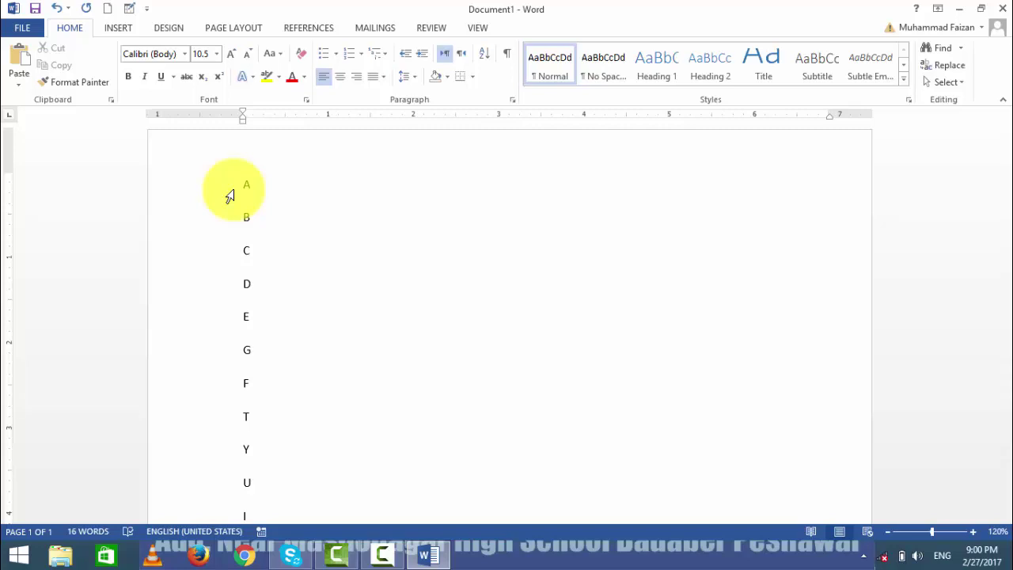
# Sort the selected 16 letters by Paragraphs as Text in ascending A-Z order.
pyautogui.tripleClick(227, 143)
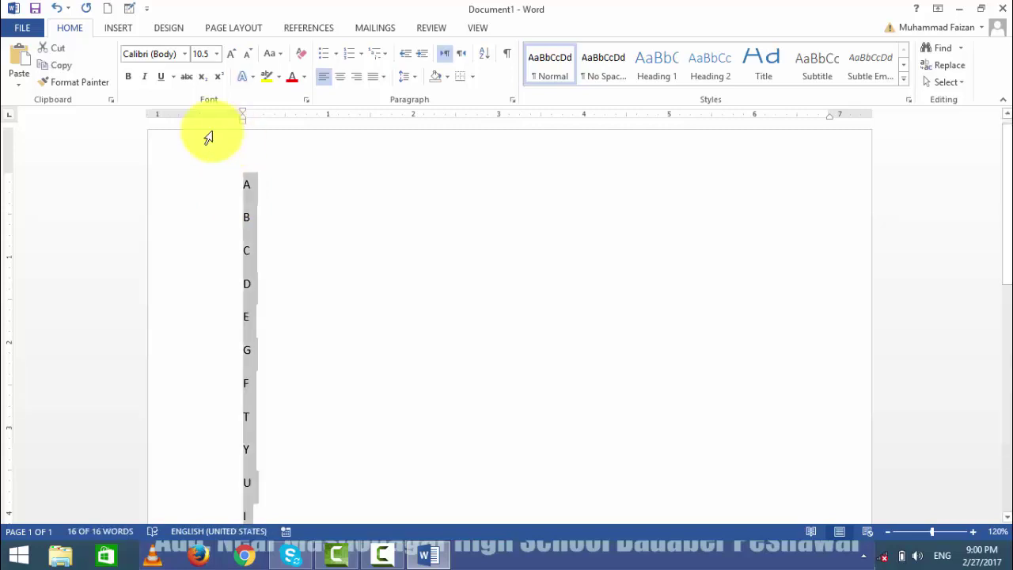
pyautogui.click(485, 57)
pyautogui.moveTo(464, 159); pyautogui.dragTo(483, 163)
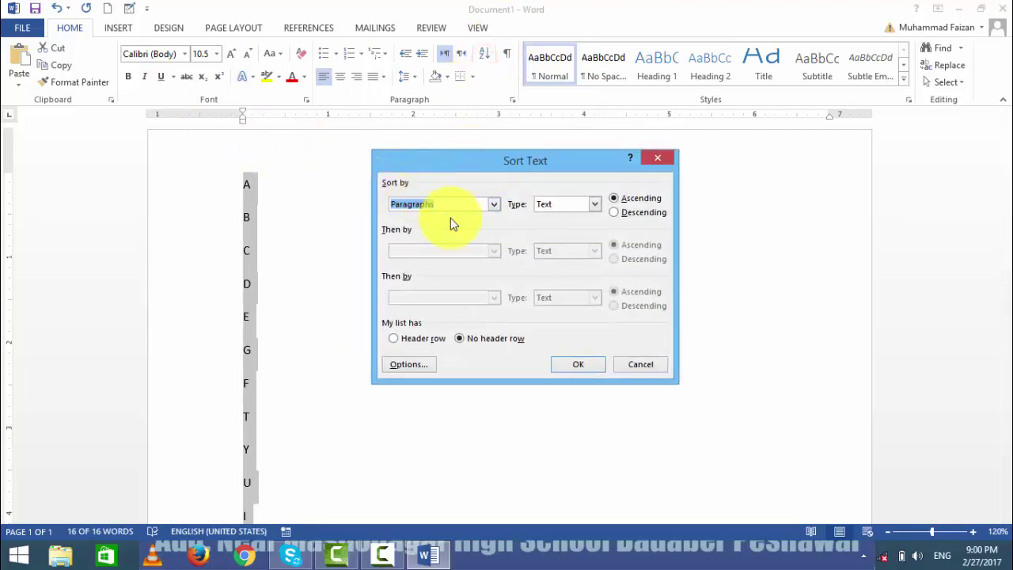
pyautogui.click(492, 205)
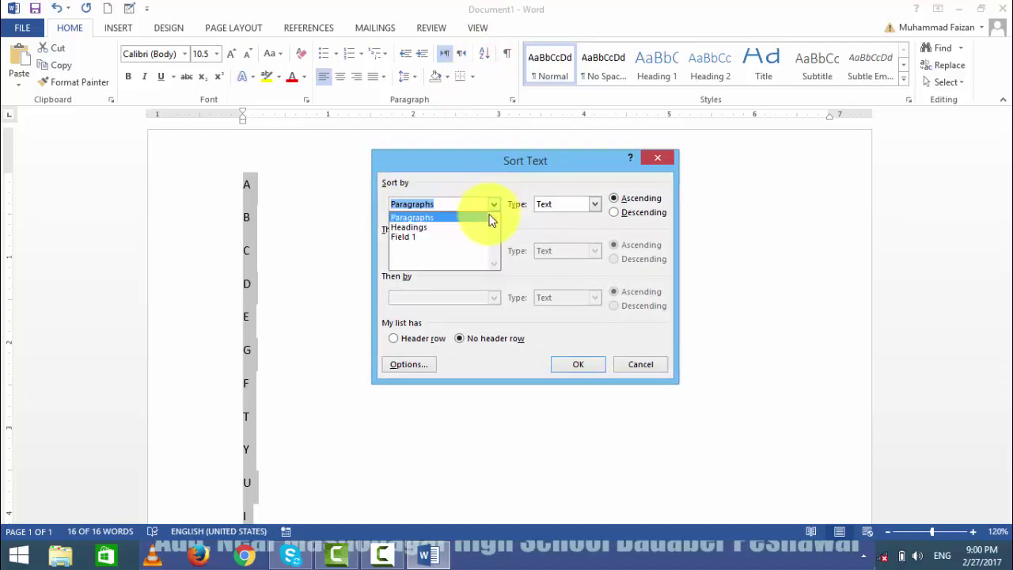
pyautogui.click(450, 217)
pyautogui.click(554, 204)
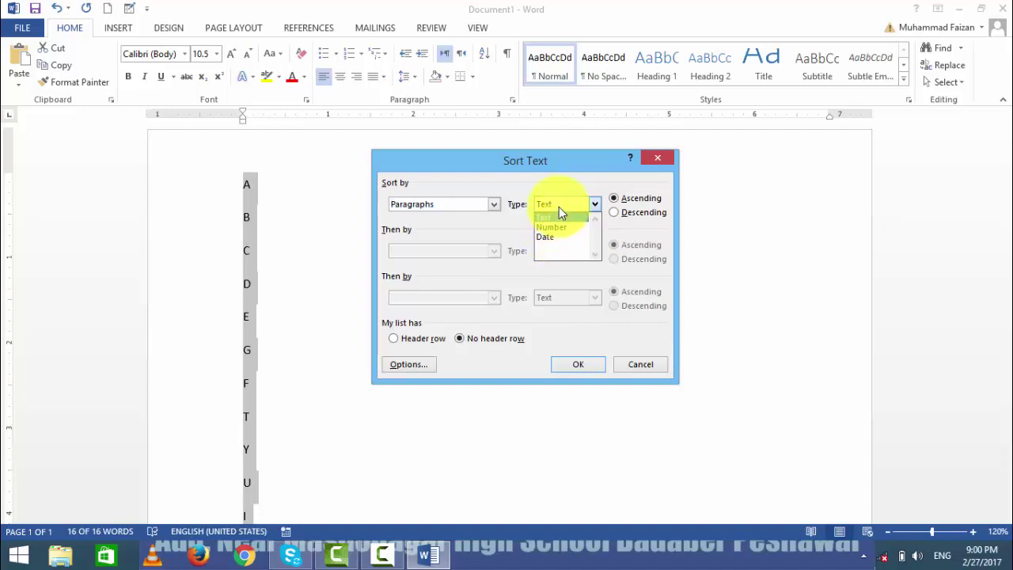
pyautogui.click(559, 207)
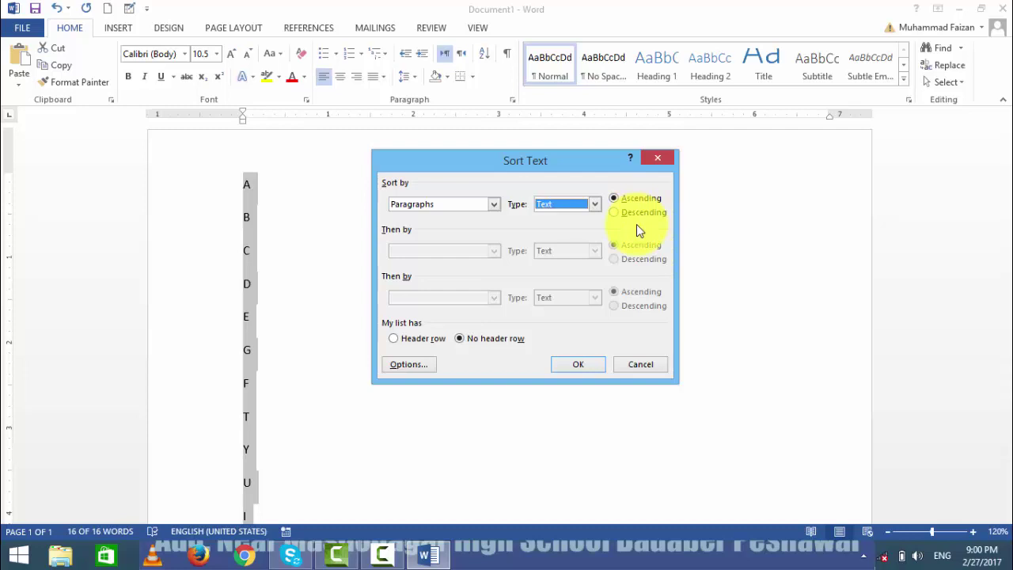
pyautogui.click(576, 367)
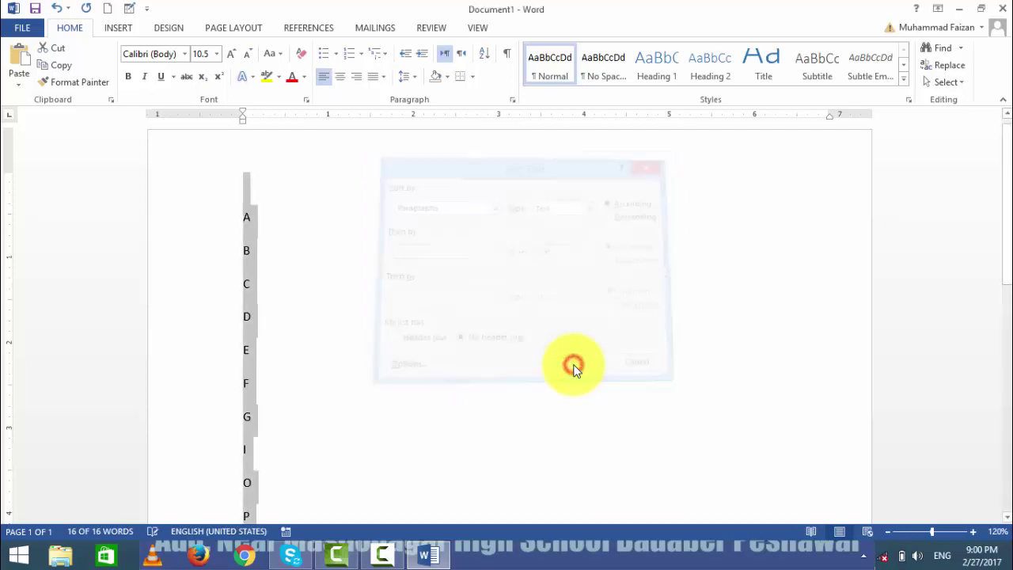
pyautogui.scroll(-2, 245, 340)
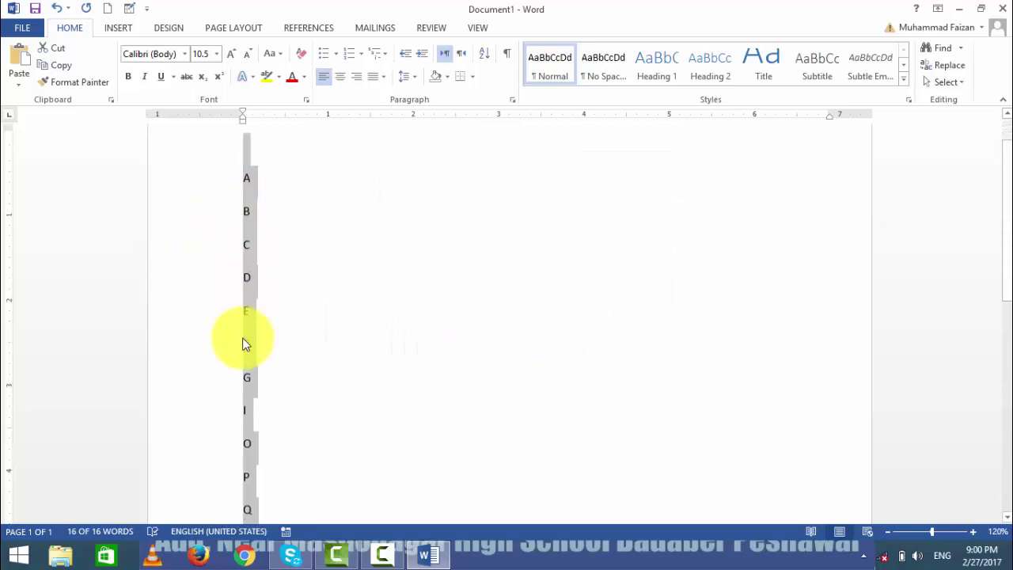
pyautogui.scroll(-4, 247, 388)
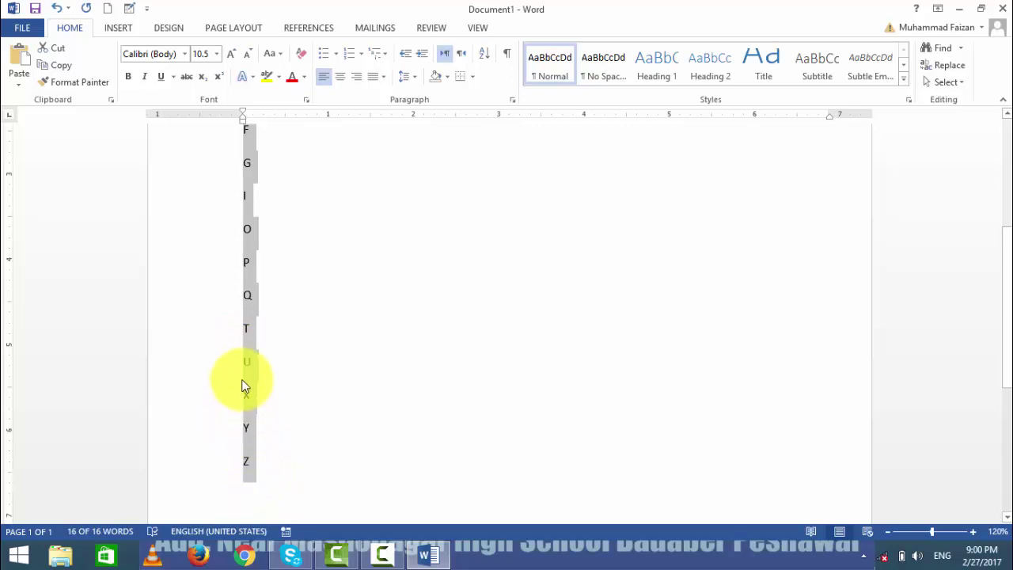
pyautogui.scroll(5, 252, 278)
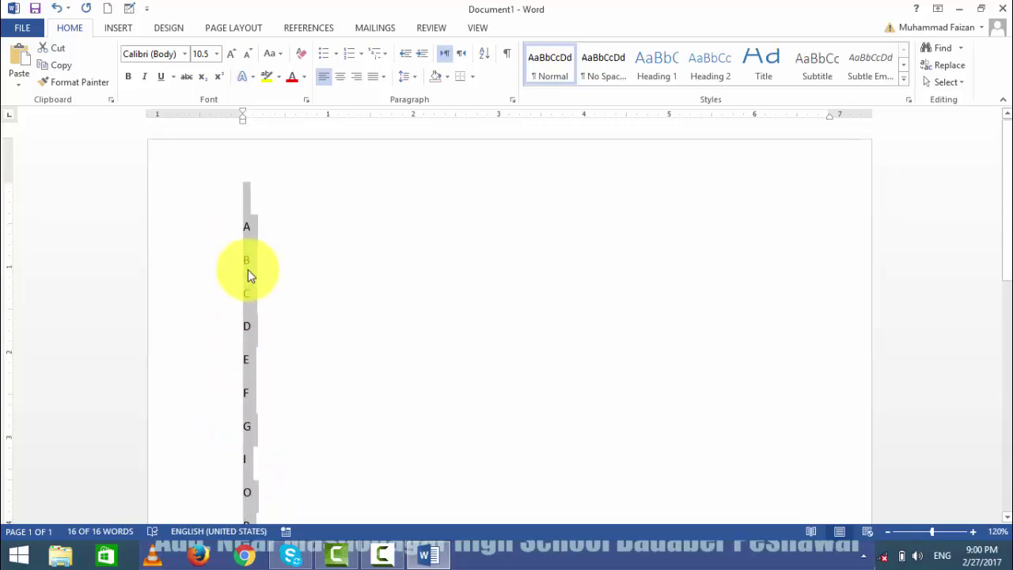
# Replace the letters with the numbers 1-7, 10, 9, 8, 7, 6, one per line.
pyautogui.press('Delete')
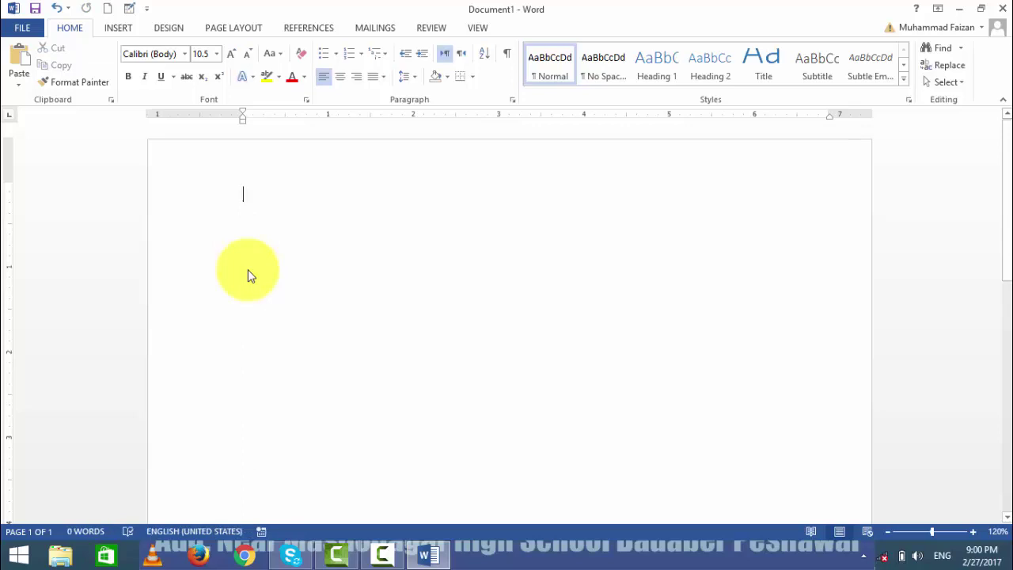
pyautogui.write('1 2 3 4 5 6')
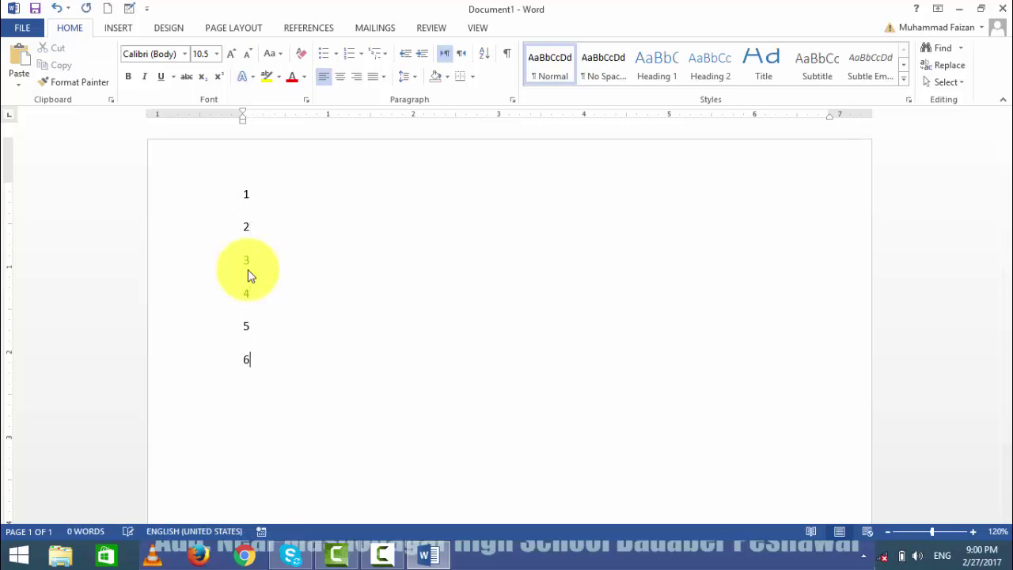
pyautogui.write(' 7')
pyautogui.press('Return')
pyautogui.write('1')
pyautogui.write('0')
pyautogui.press('Return')
pyautogui.write('9 ')
pyautogui.write('8 7 6')
pyautogui.scroll(2, 248, 275)
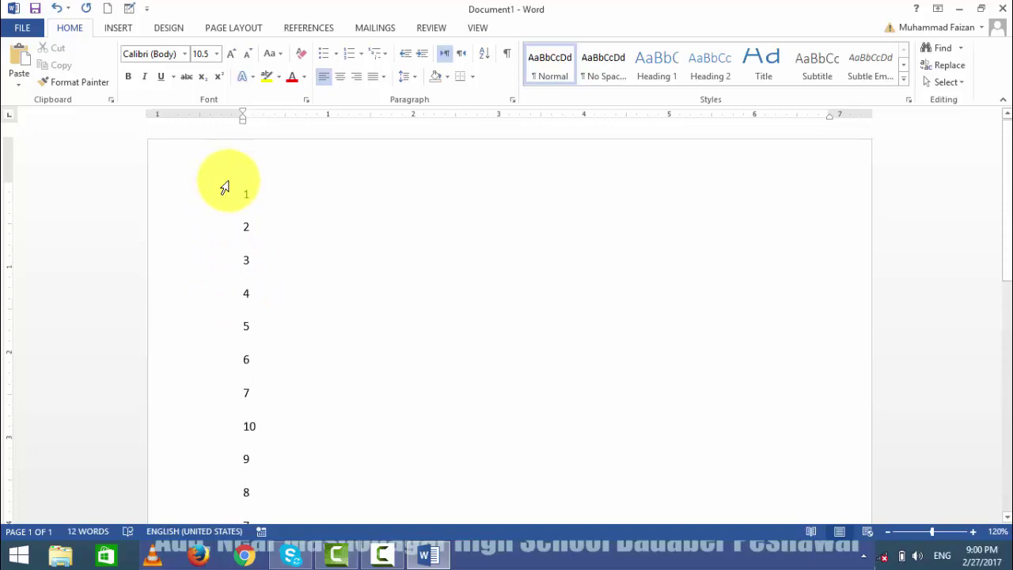
# Sort the number list by Paragraphs as Number in ascending order and check the result.
pyautogui.tripleClick(225, 187)
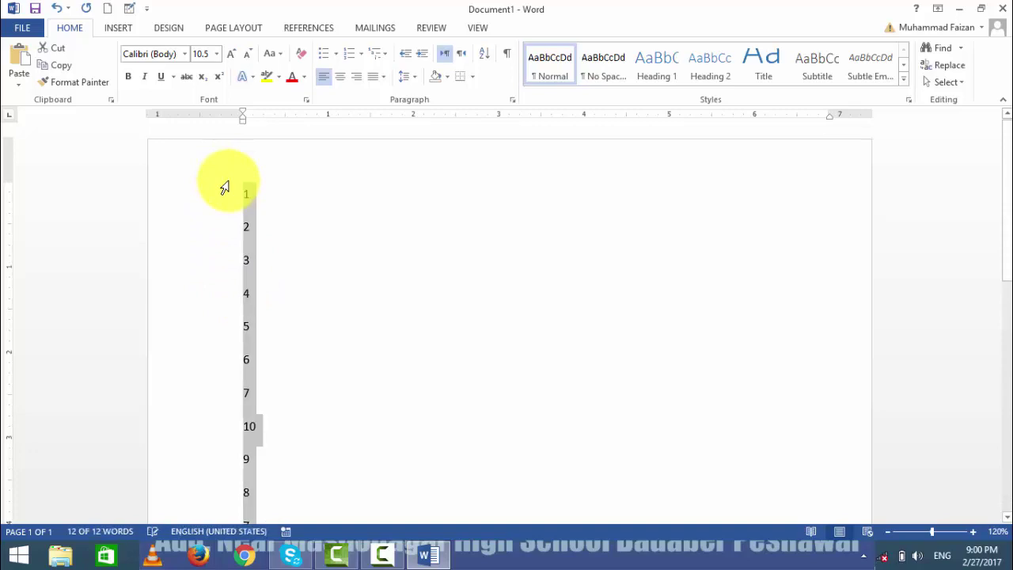
pyautogui.click(485, 52)
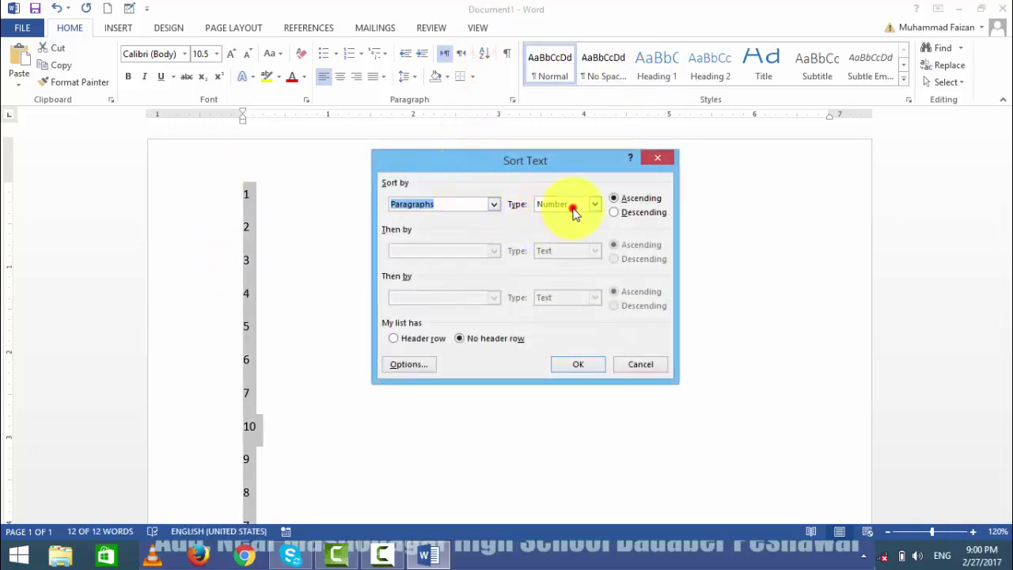
pyautogui.click(573, 212)
pyautogui.click(573, 232)
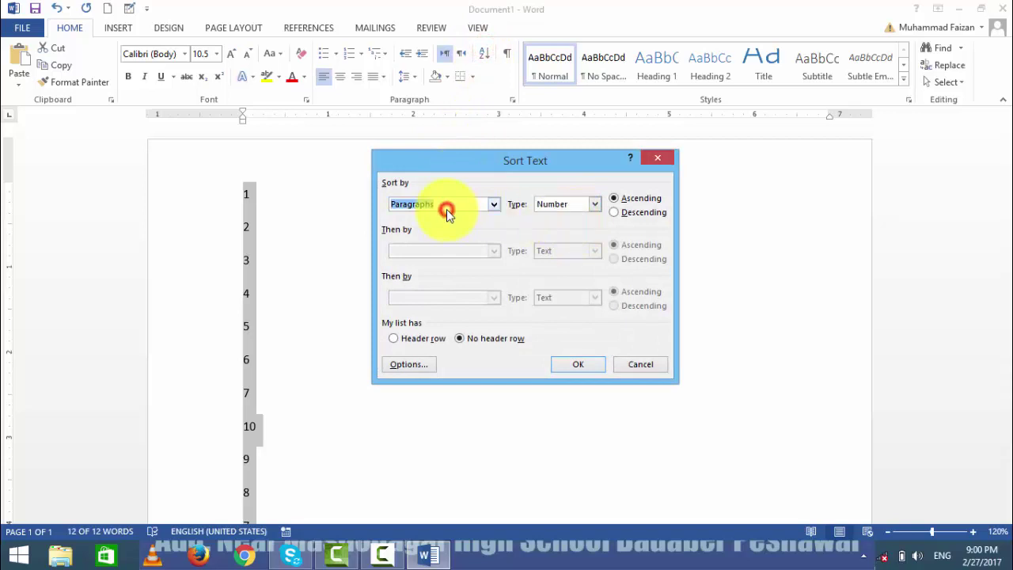
pyautogui.click(567, 371)
pyautogui.scroll(-1, 247, 339)
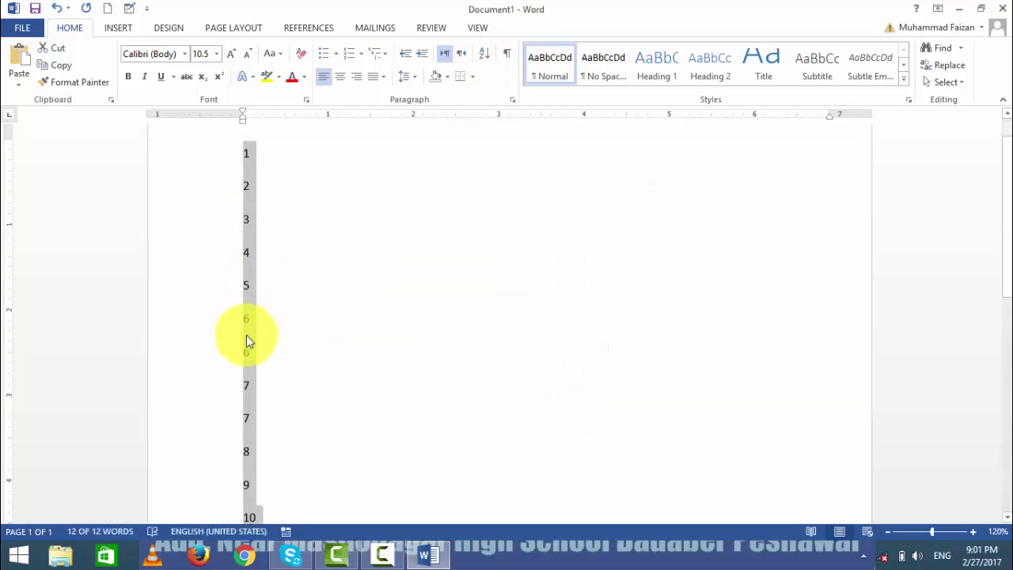
pyautogui.scroll(-1, 246, 341)
pyautogui.scroll(-1, 253, 428)
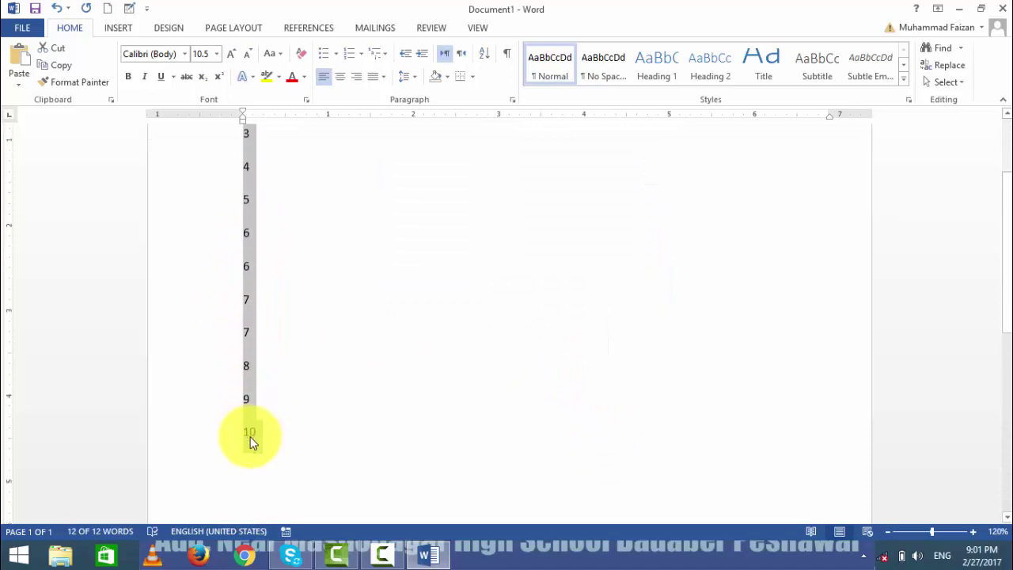
pyautogui.scroll(3, 247, 424)
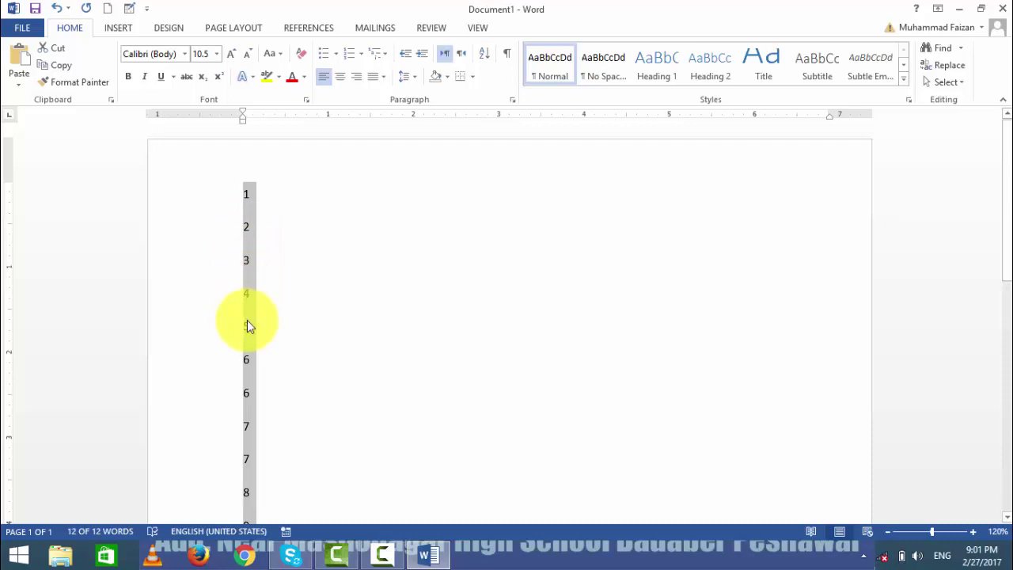
# Re-sort the 12 numbers in Descending order so they run from 10 down to 1.
pyautogui.click(483, 57)
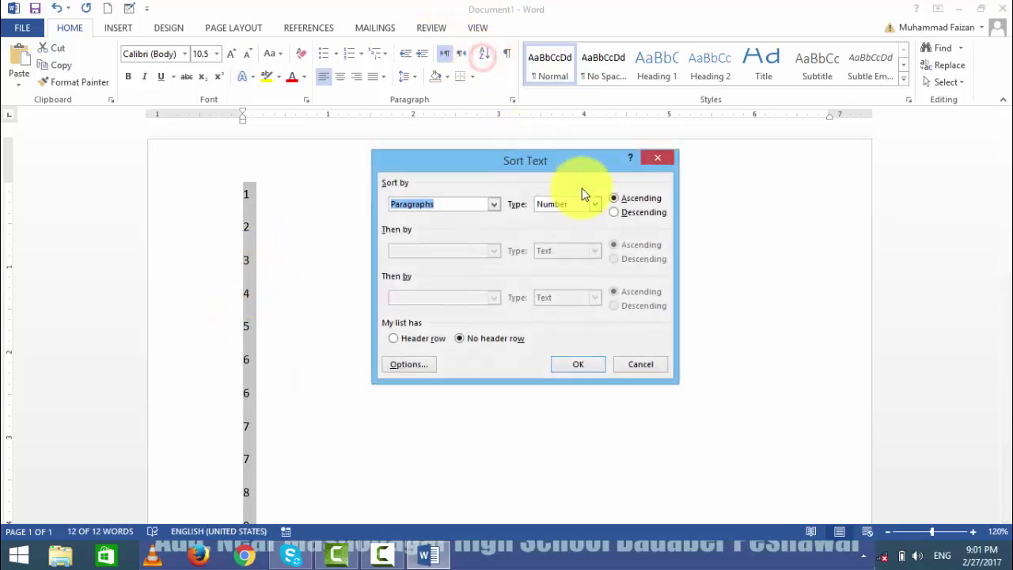
pyautogui.click(615, 212)
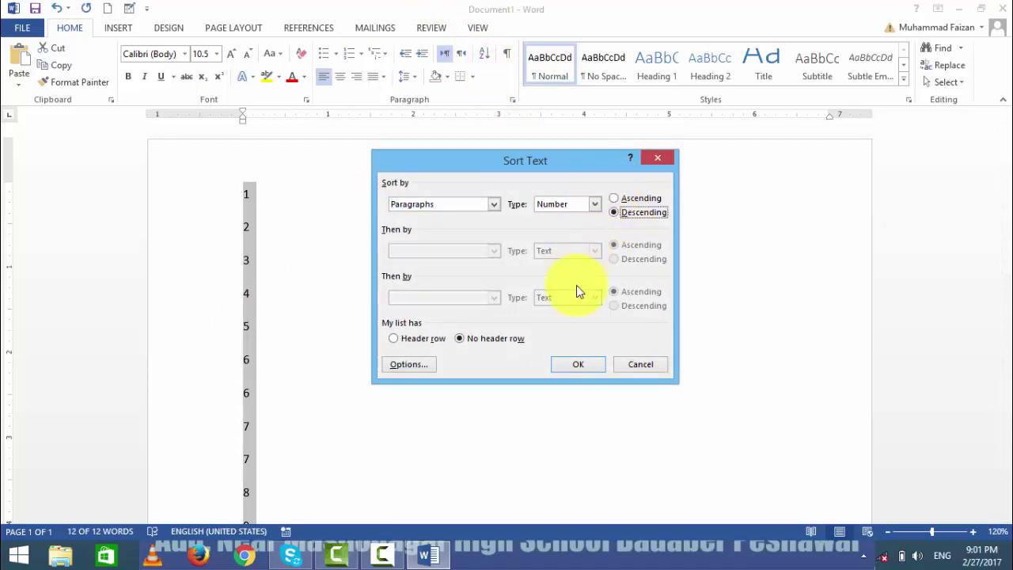
pyautogui.click(586, 368)
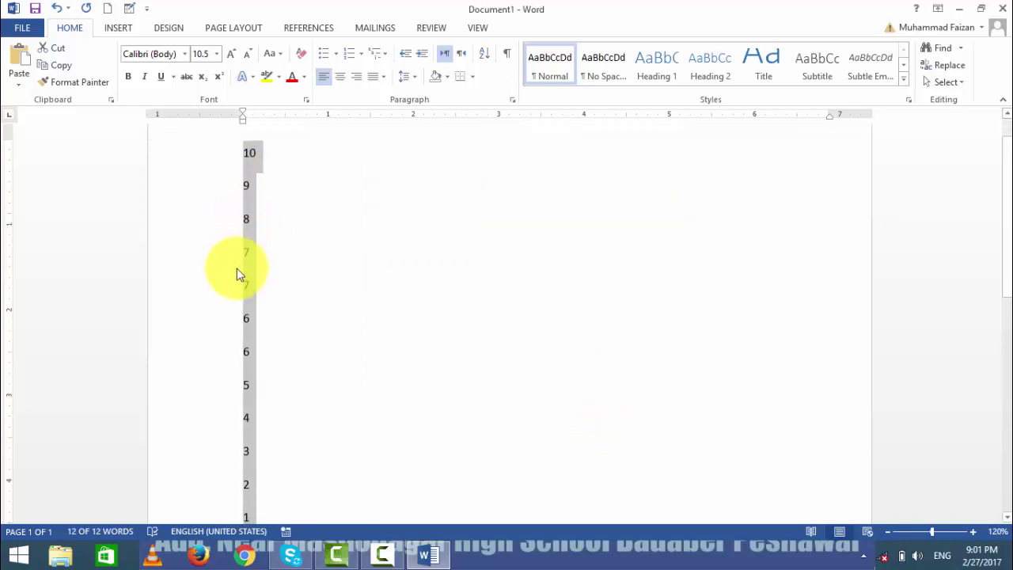
pyautogui.scroll(-2, 238, 277)
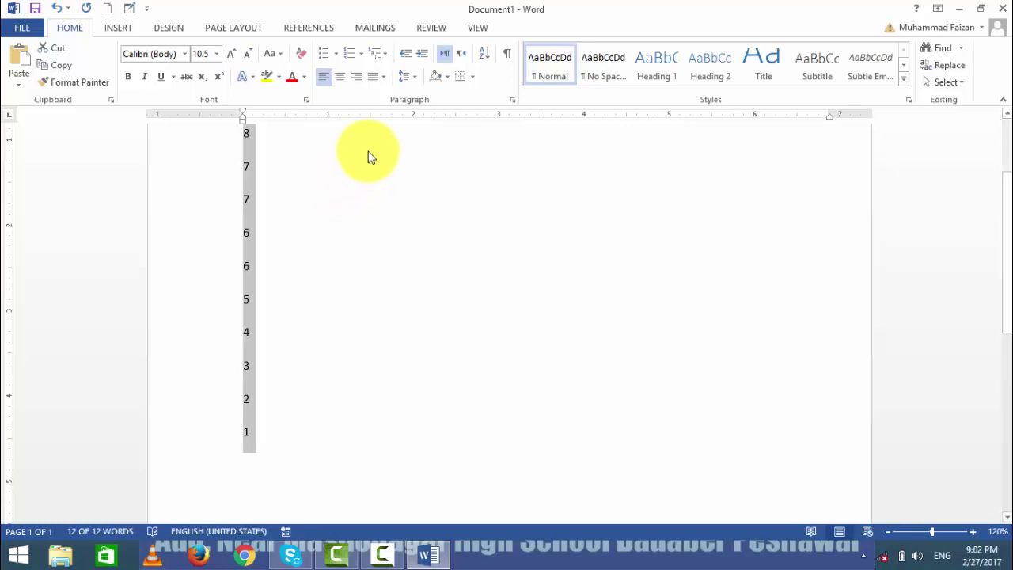
pyautogui.scroll(3, 262, 161)
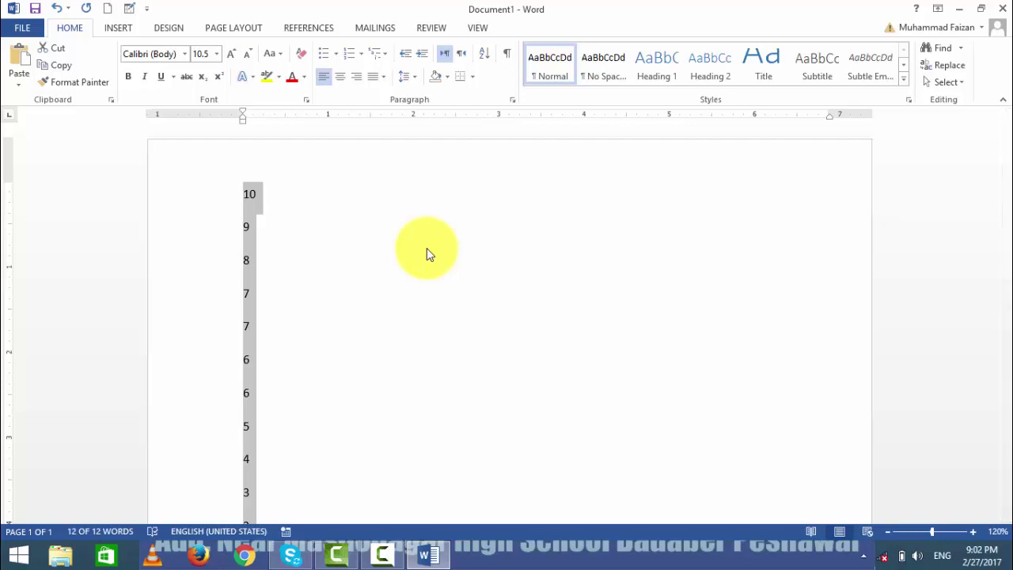
# Select the number list and turn on Show/Hide ¶ to display formatting marks.
pyautogui.click(268, 226)
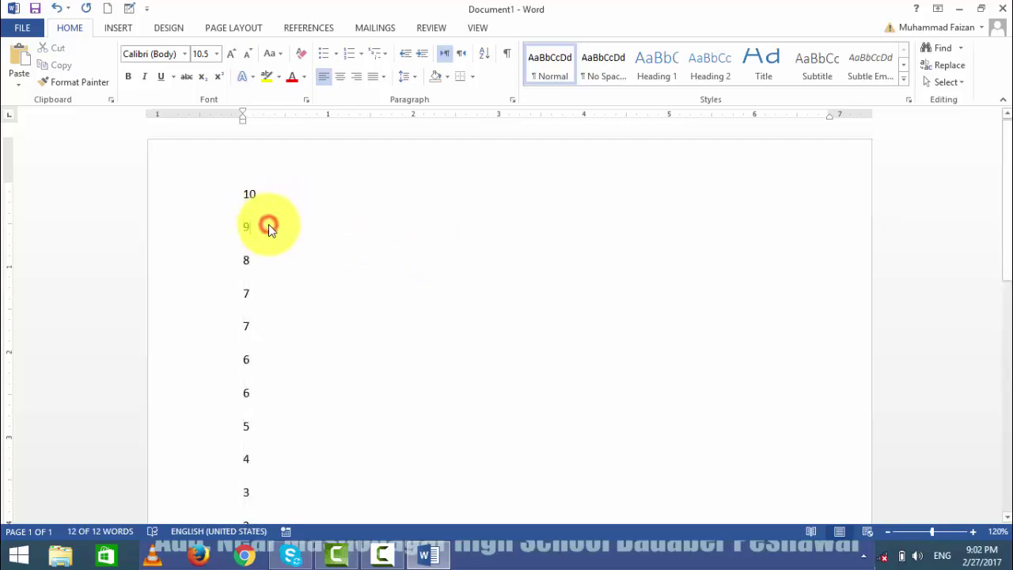
pyautogui.moveTo(245, 190); pyautogui.dragTo(286, 367)
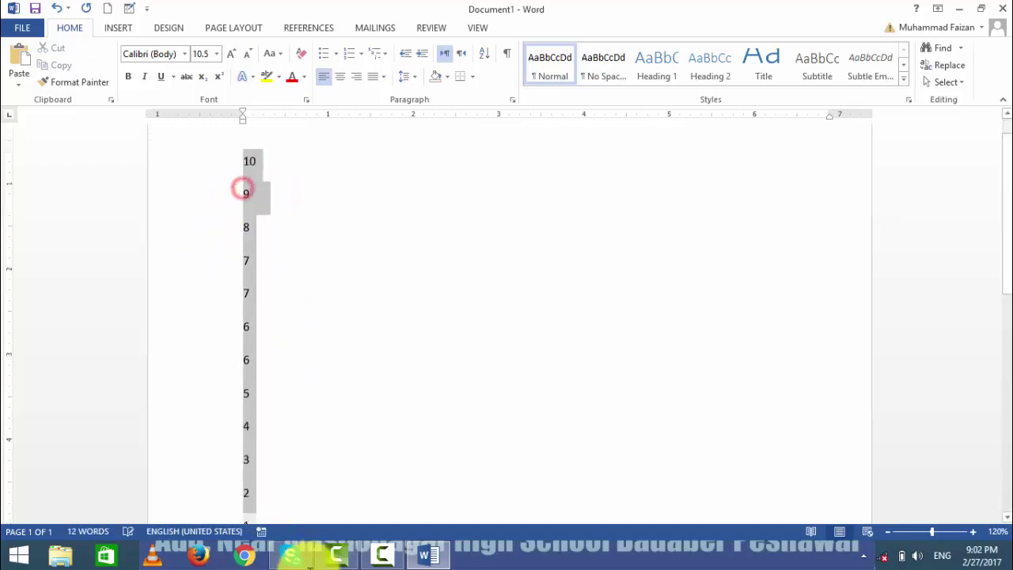
pyautogui.scroll(5, 285, 366)
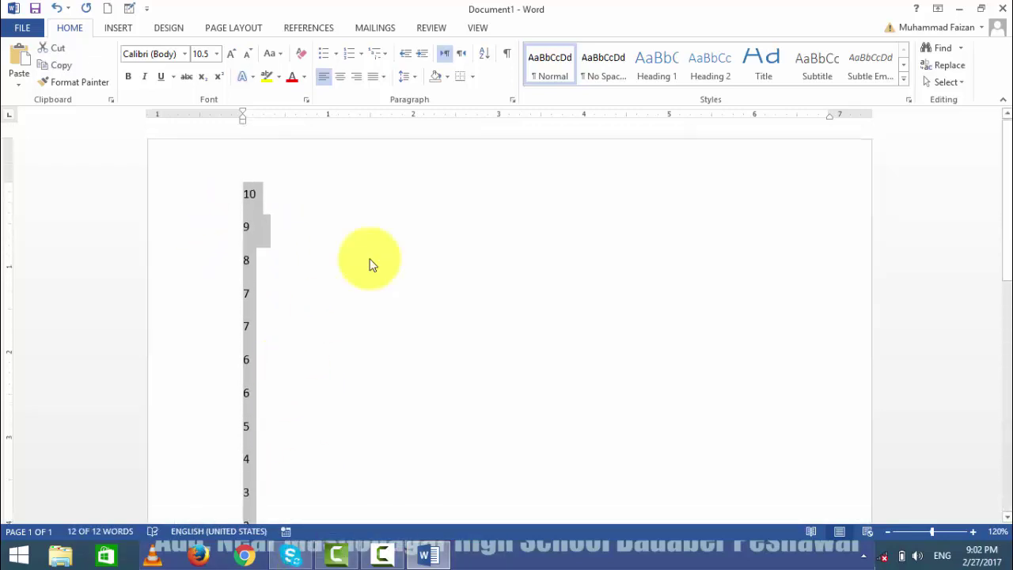
pyautogui.click(505, 56)
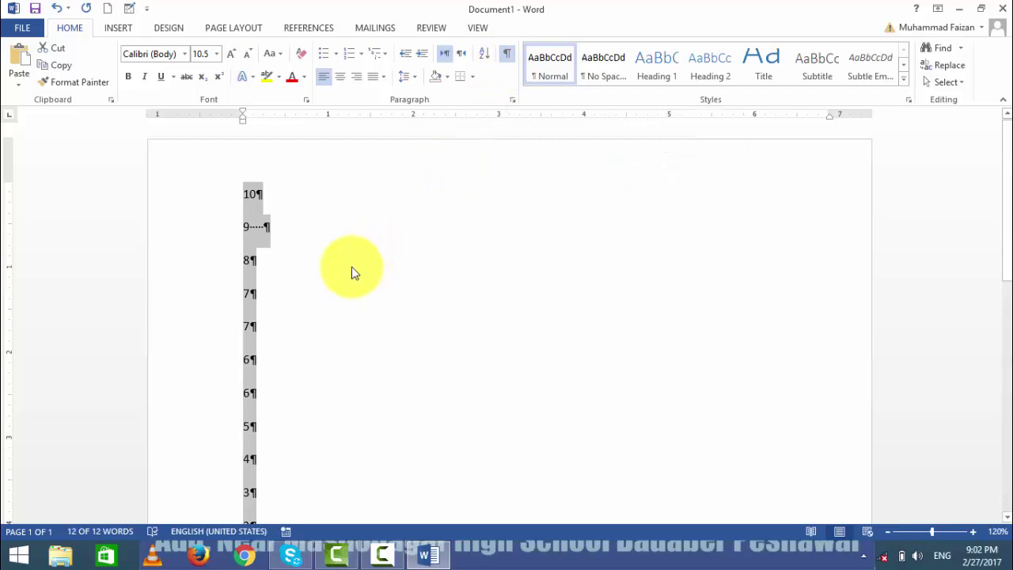
# Add two tabs after the 9 and select that line's paragraph mark.
pyautogui.click(261, 230)
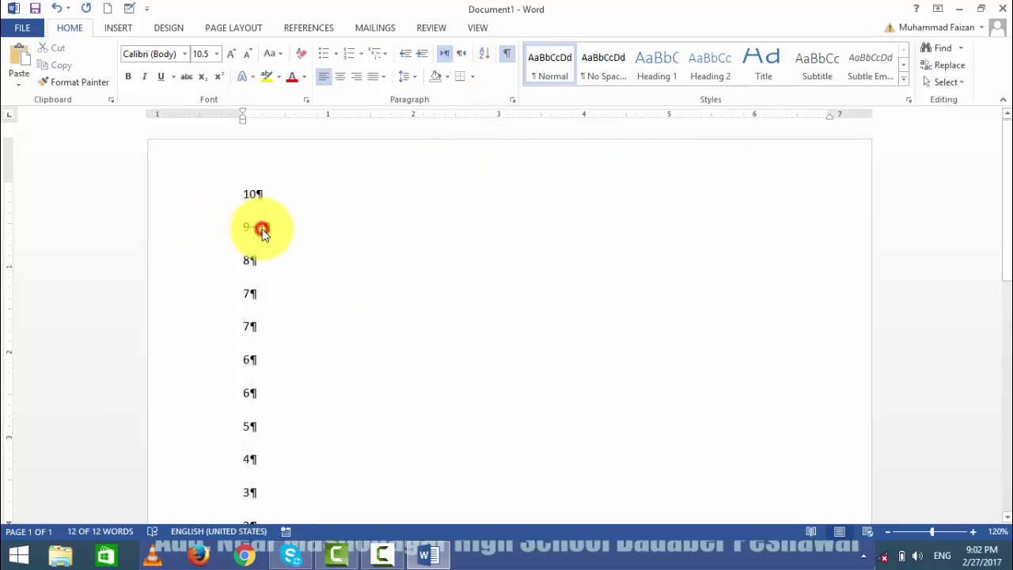
pyautogui.press('Tab')
pyautogui.press('Tab')
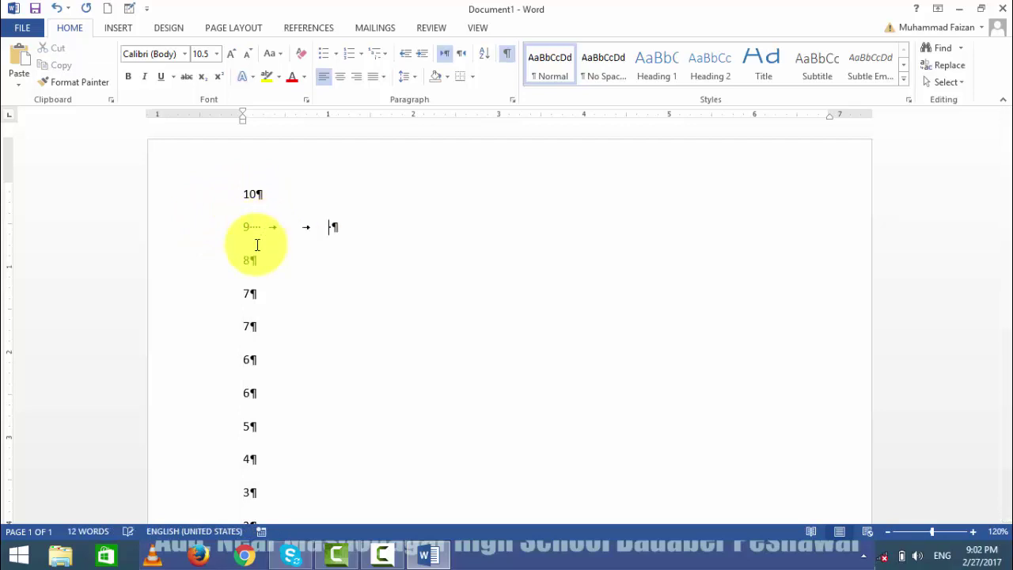
pyautogui.press('Tab')
pyautogui.press('Tab')
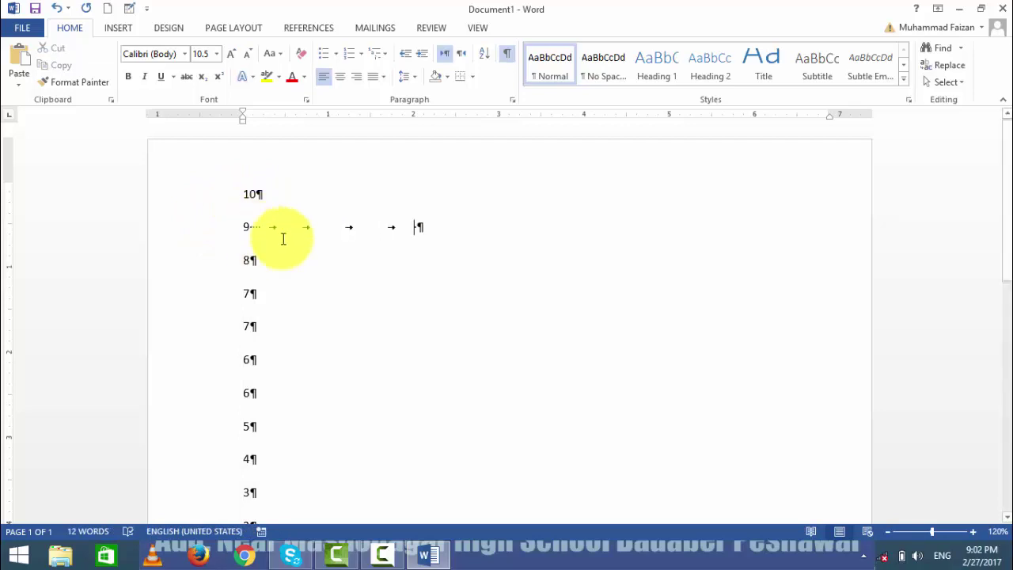
pyautogui.click(422, 232)
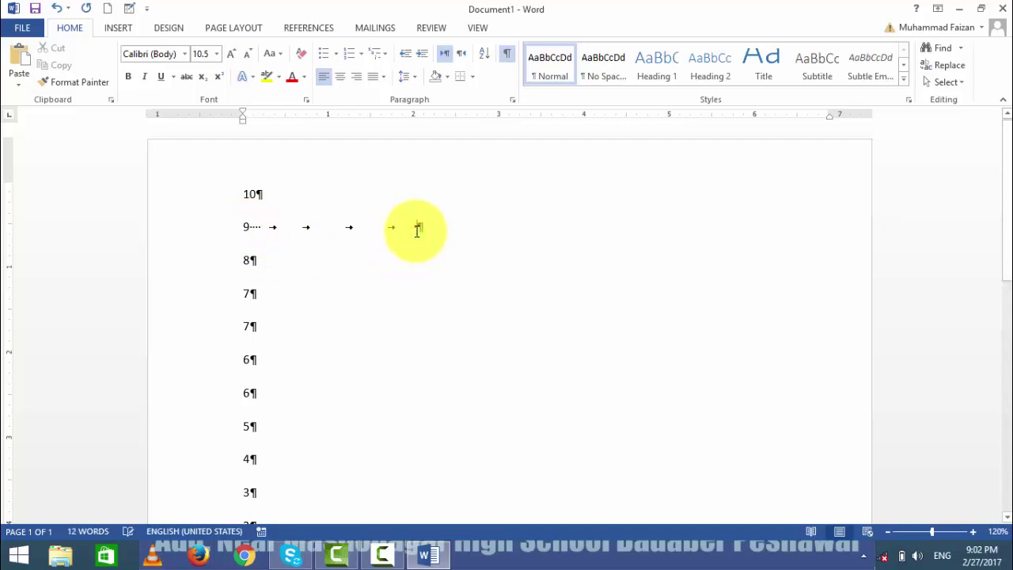
pyautogui.moveTo(418, 230); pyautogui.dragTo(425, 231)
# Try an empty line after 10, undo and redo, add more tabs after 9, then select the list.
pyautogui.click(261, 196)
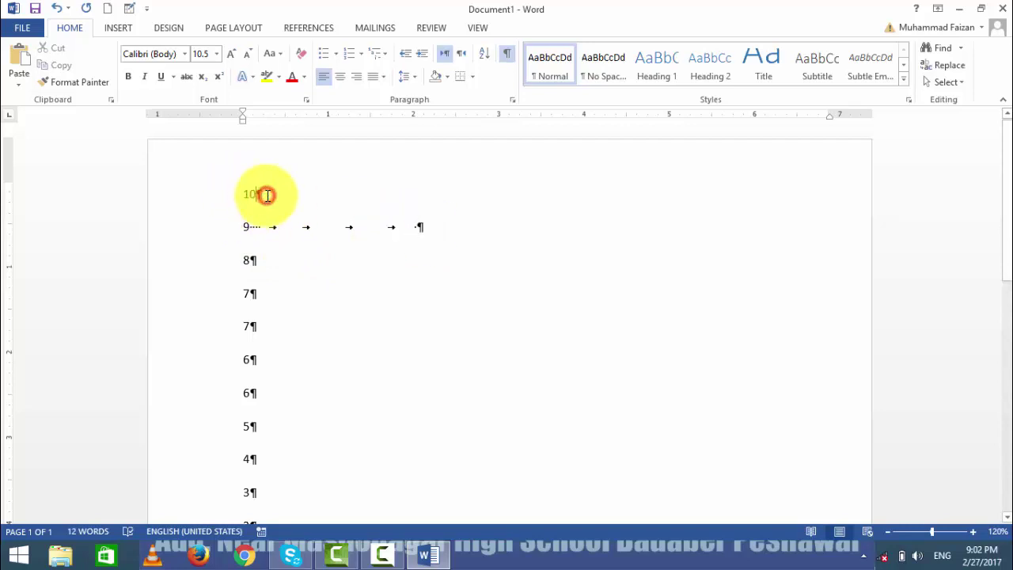
pyautogui.press('Return')
pyautogui.press('Return')
pyautogui.press('Return')
pyautogui.press('Return')
pyautogui.press('Return')
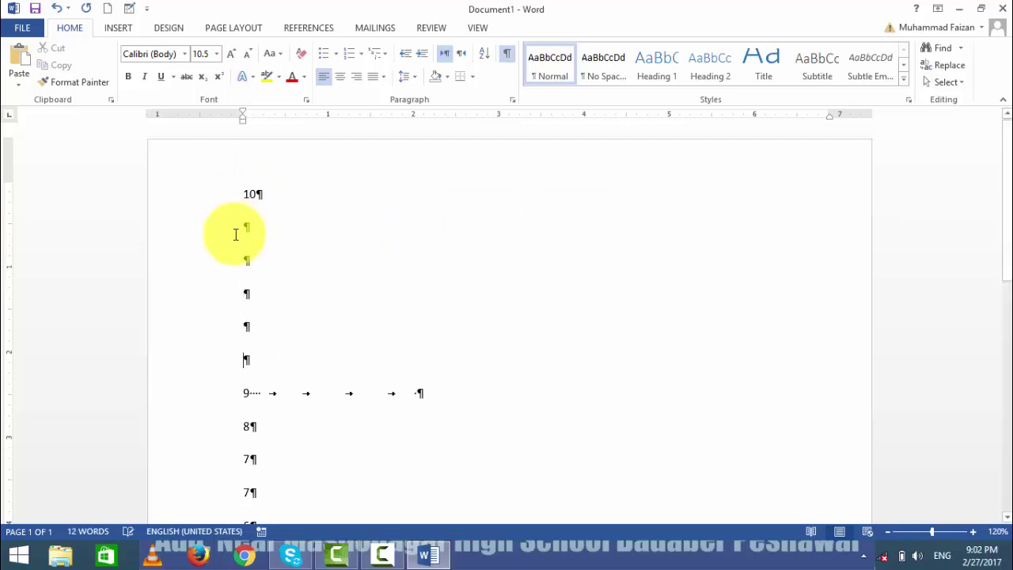
pyautogui.hotkey('ctrl', 'z')
pyautogui.hotkey('ctrl', 'z')
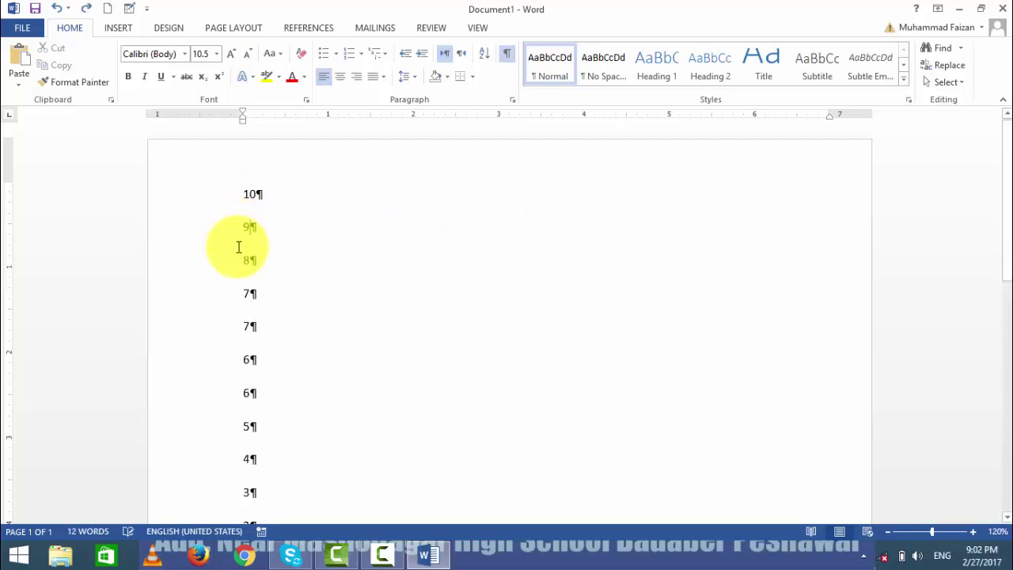
pyautogui.hotkey('ctrl', 'y')
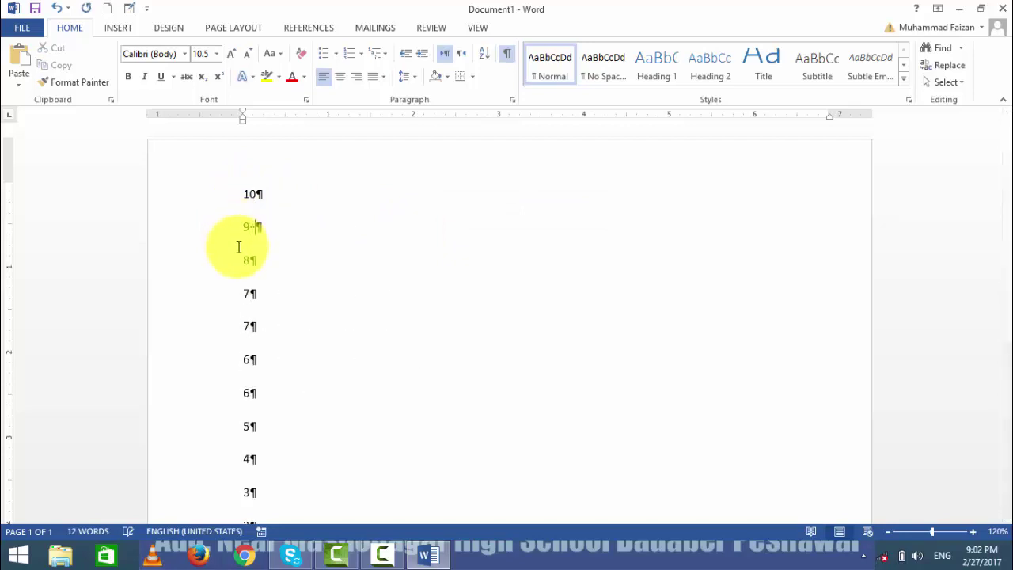
pyautogui.press('Tab')
pyautogui.press('Tab')
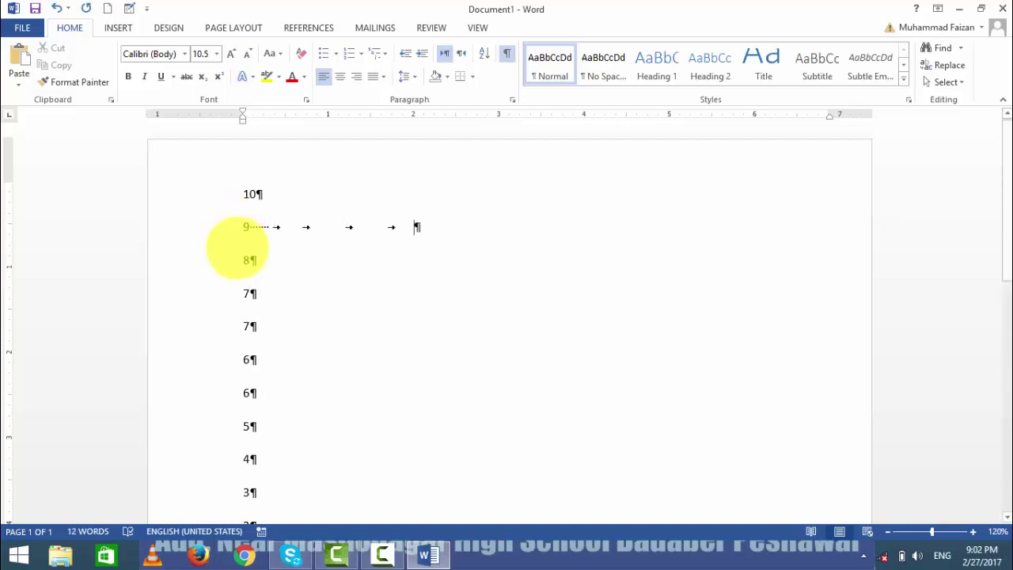
pyautogui.moveTo(243, 190); pyautogui.dragTo(413, 566)
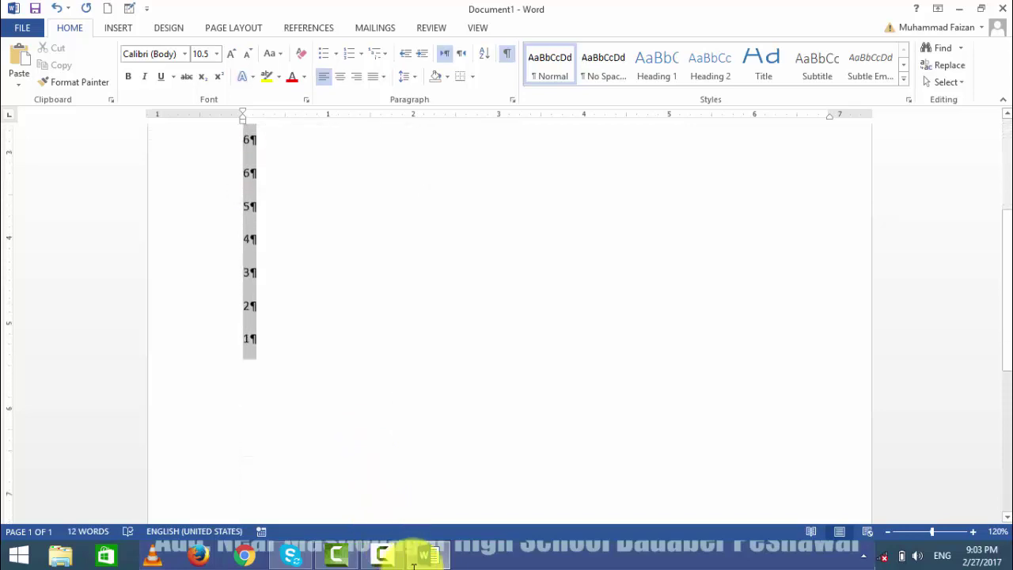
# Hide the formatting marks and briefly open the Borders options for the selected list.
pyautogui.scroll(5, 362, 340)
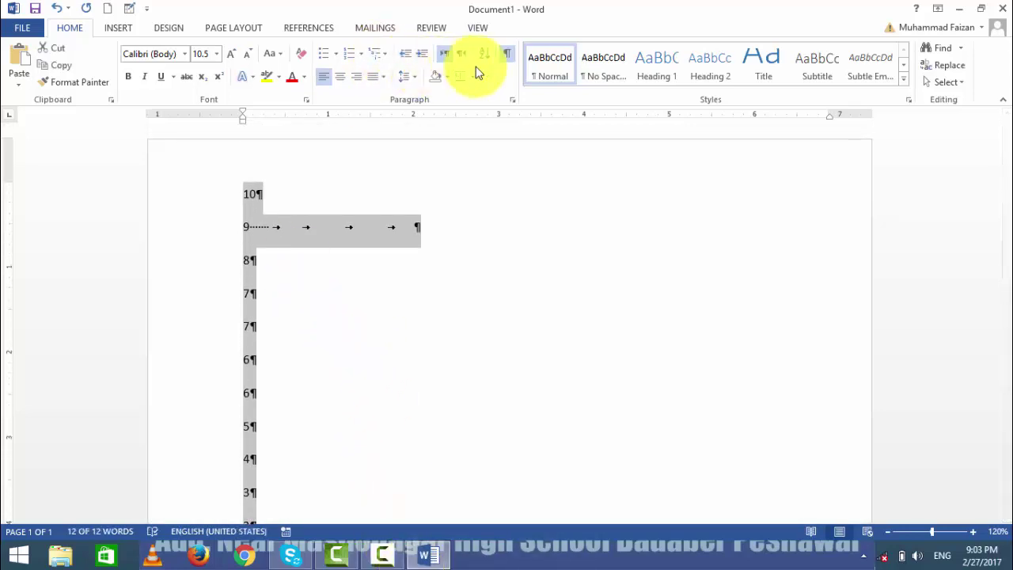
pyautogui.click(507, 60)
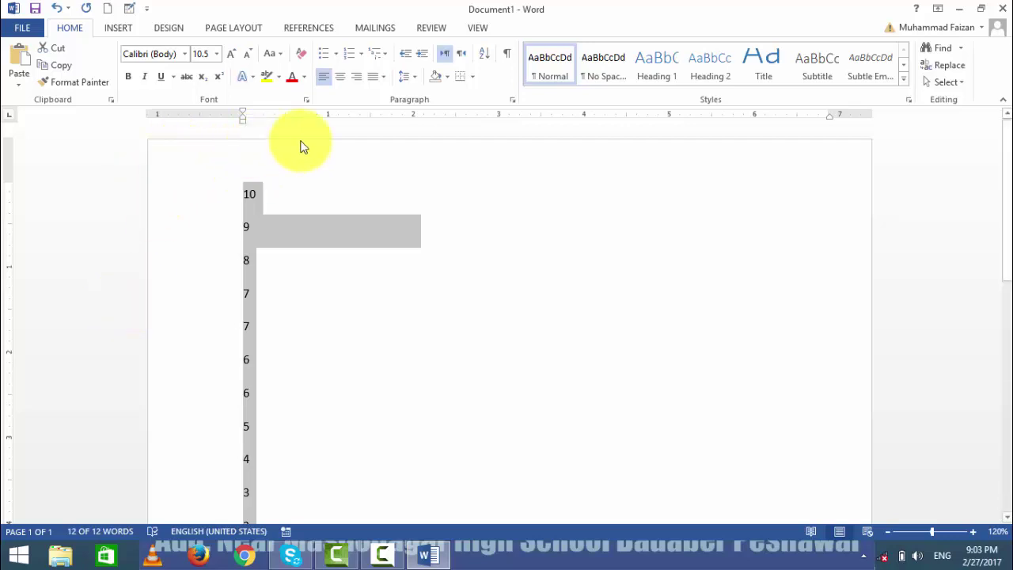
pyautogui.click(473, 76)
pyautogui.click(472, 79)
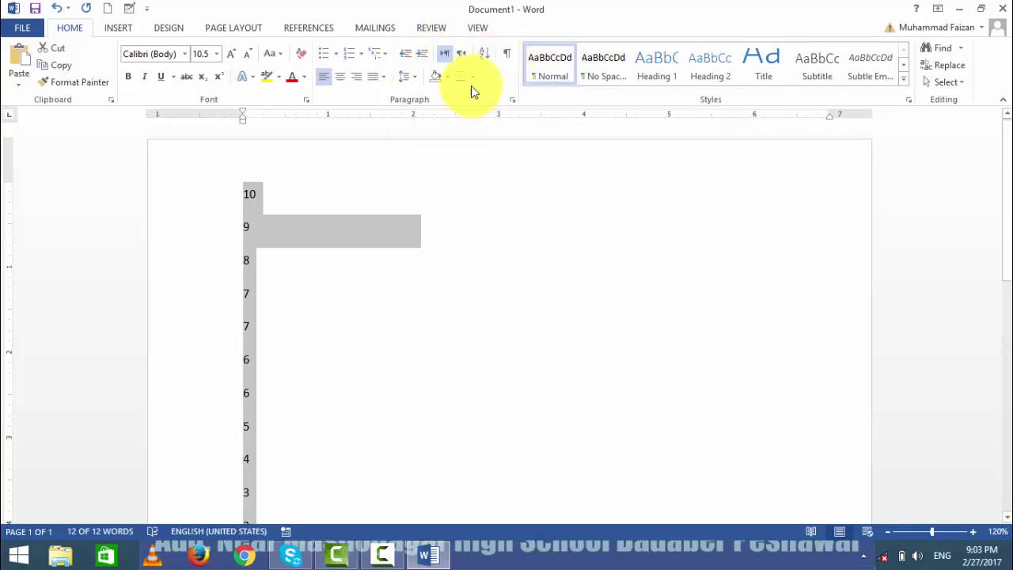
# Browse the Borders and Multilevel List dropdowns, closing both without choosing an option.
pyautogui.click(472, 83)
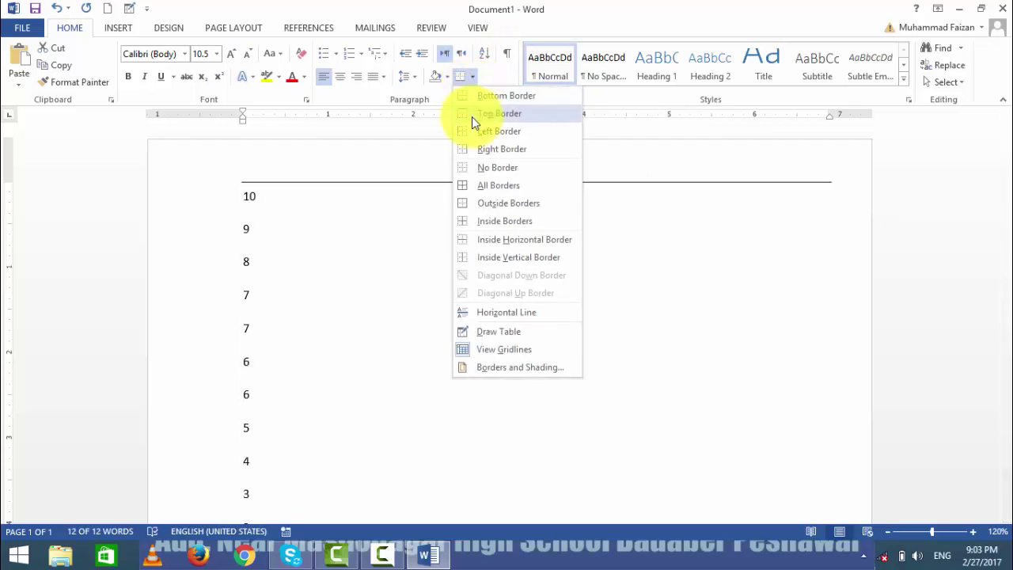
pyautogui.click(391, 239)
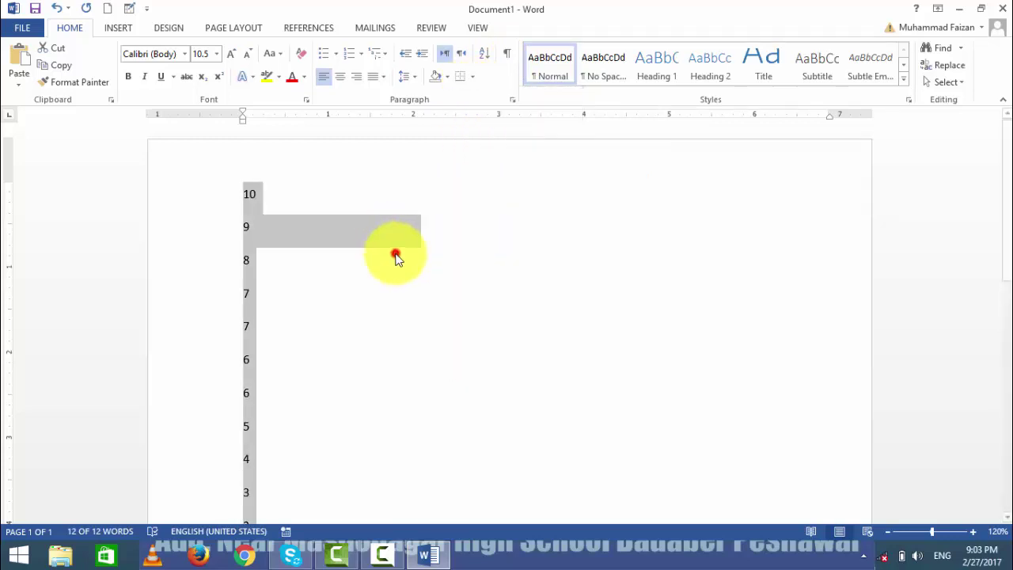
pyautogui.click(388, 55)
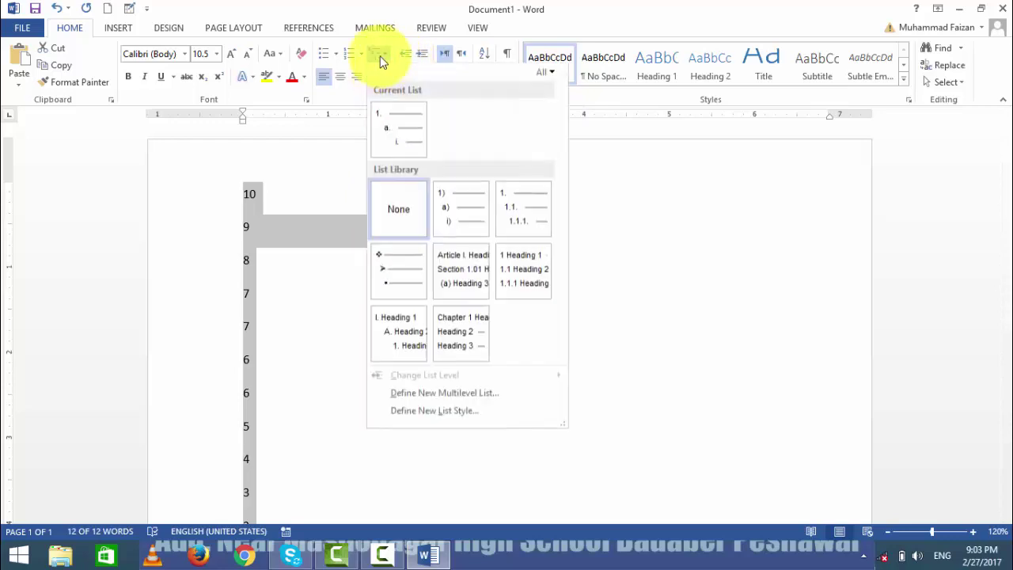
pyautogui.click(345, 161)
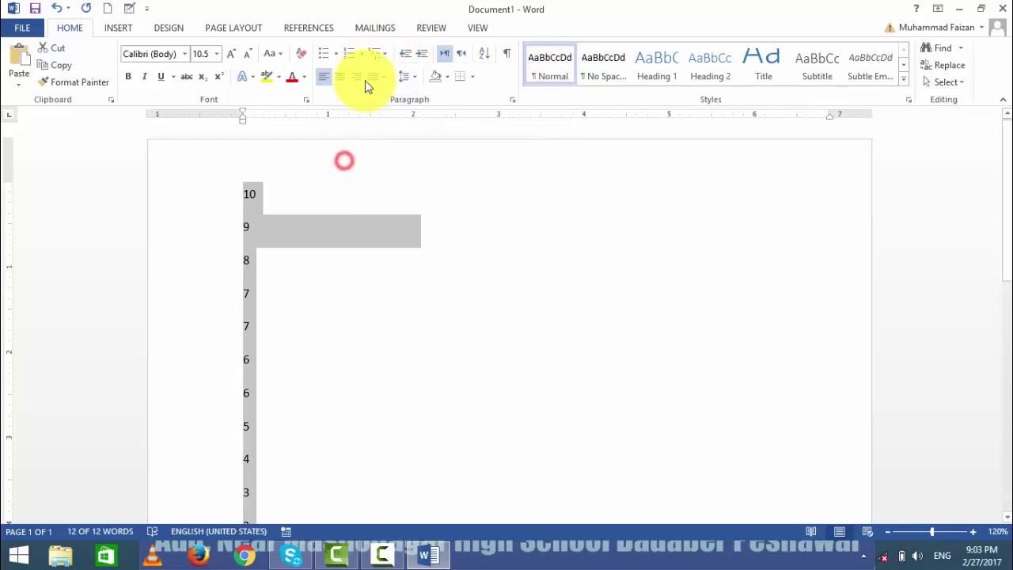